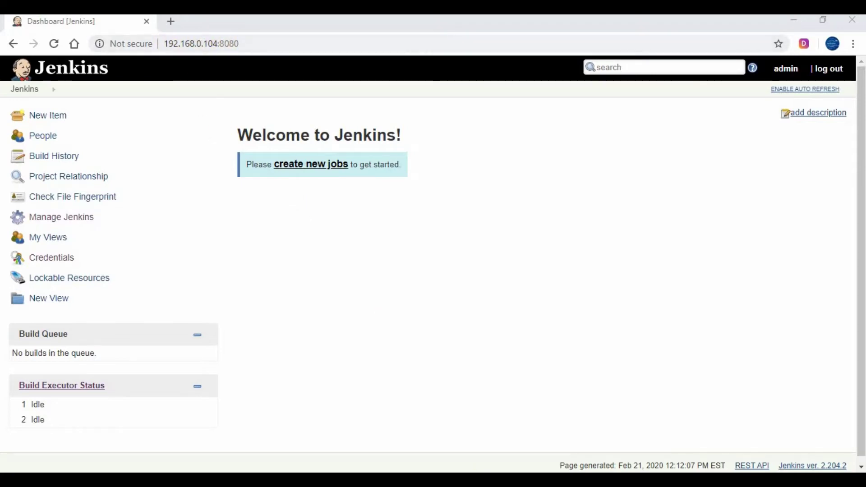
Step: Switch to the Jenkins server's terminal session, change to the root directory and clear the screen
key(alt+Tab)
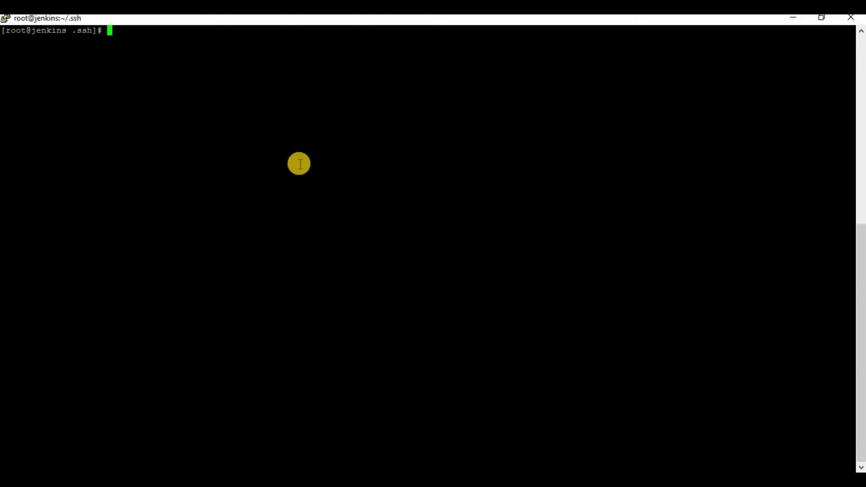
text(cd /)
key(Return)
text(clear)
key(Return)
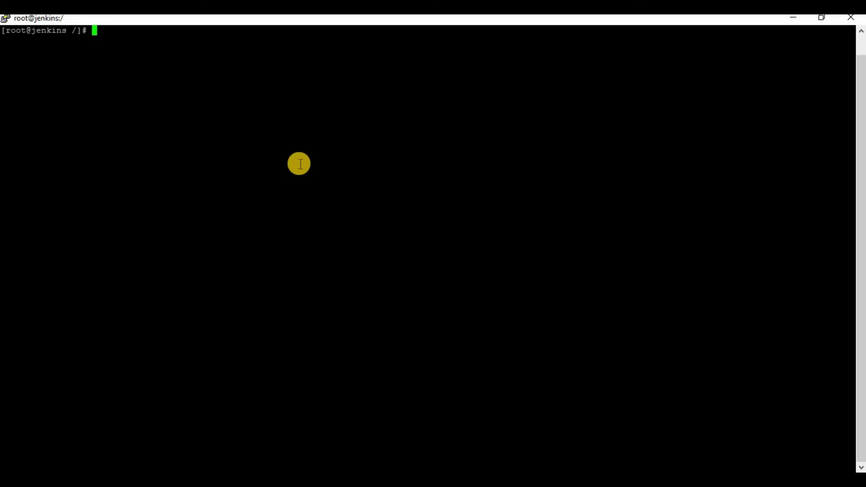
Step: List the server's network interfaces with ip addr and highlight the IPv4 address of enp0s3
text(ip addr)
key(Return)
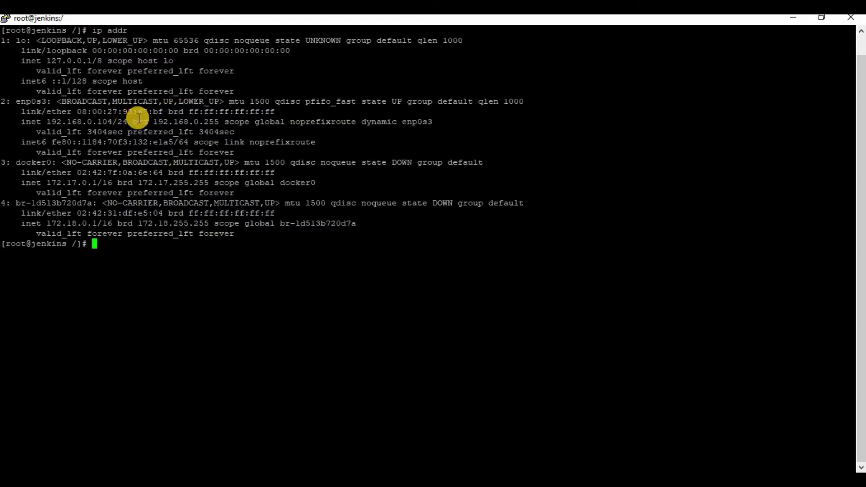
click(113, 122)
drag(113, 122, 45, 122)
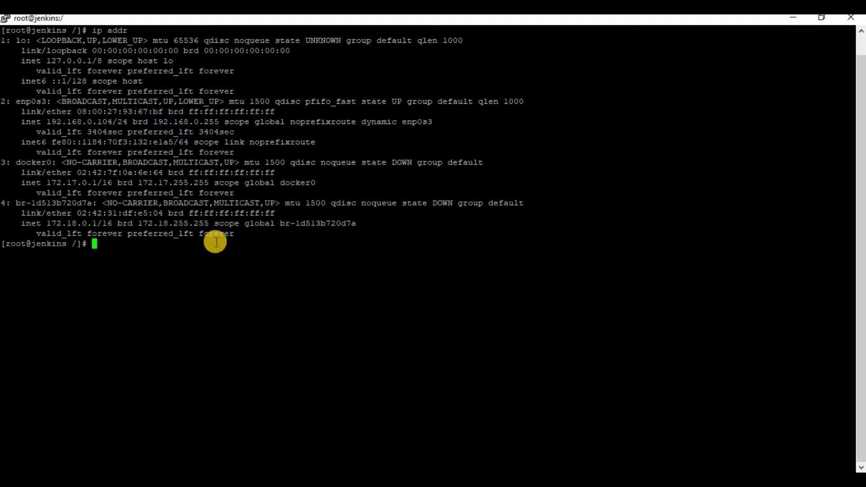
Step: Check the Jenkins service with systemctl status jenkins, highlight its active state and clear the terminal
text(systemctl status jenkins)
key(Return)
drag(16, 274, 133, 275)
click(129, 392)
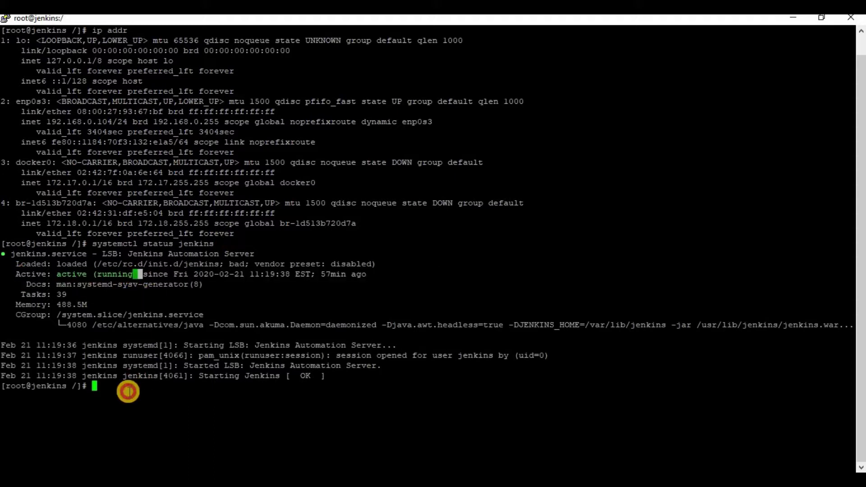
text(clear)
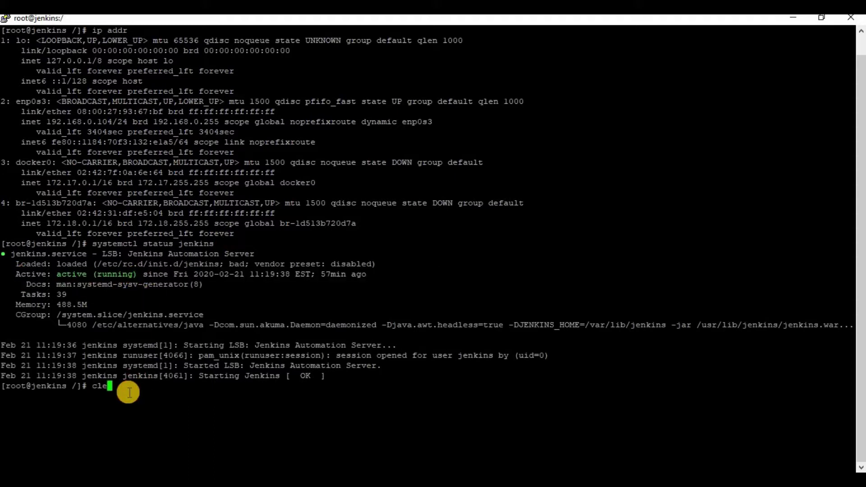
key(Return)
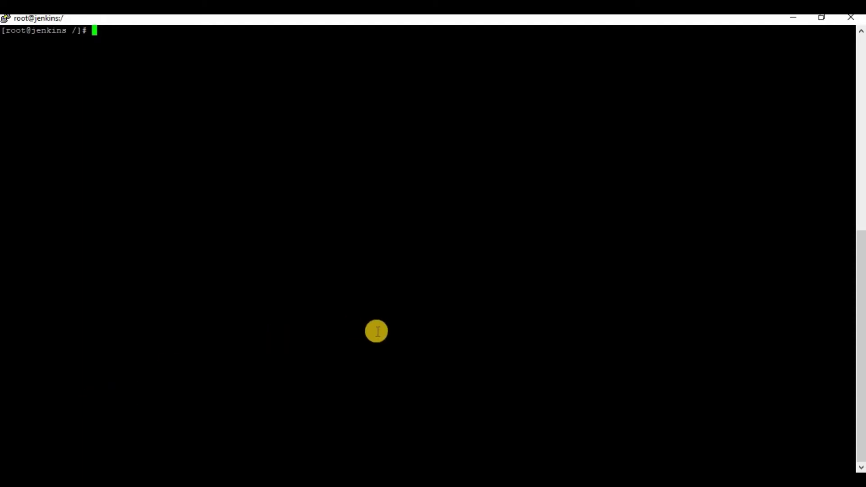
Step: Switch back to Jenkins in the browser and open the node management page
key(alt+Tab)
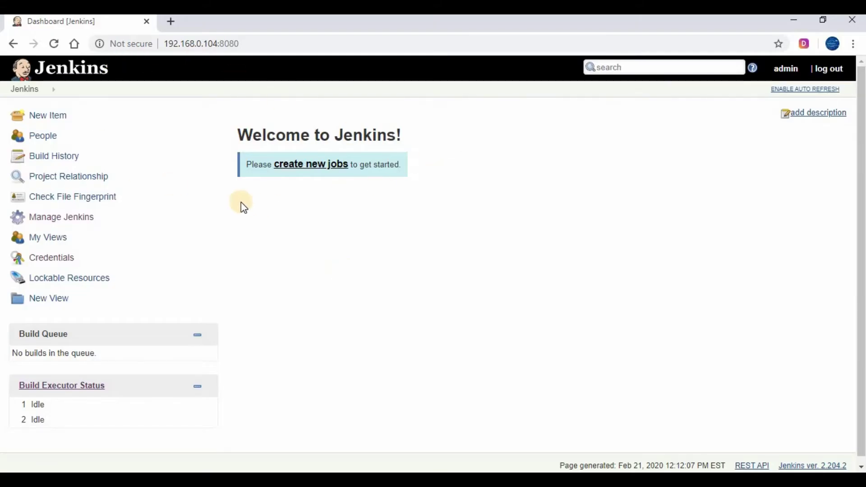
click(63, 221)
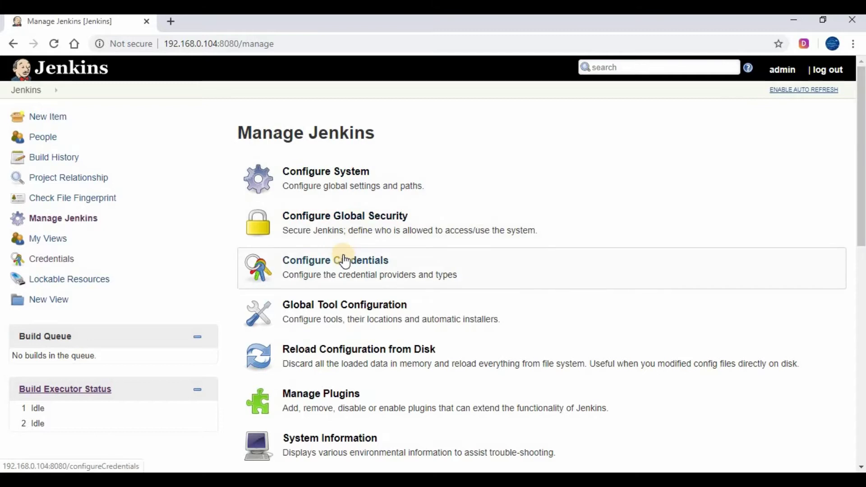
scroll(342, 257, down, 1)
scroll(317, 339, down, 1)
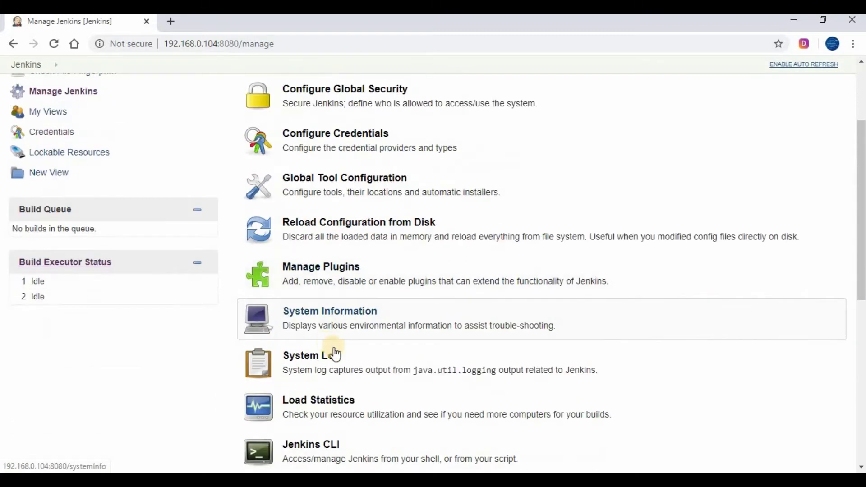
scroll(349, 345, down, 1)
scroll(333, 271, down, 2)
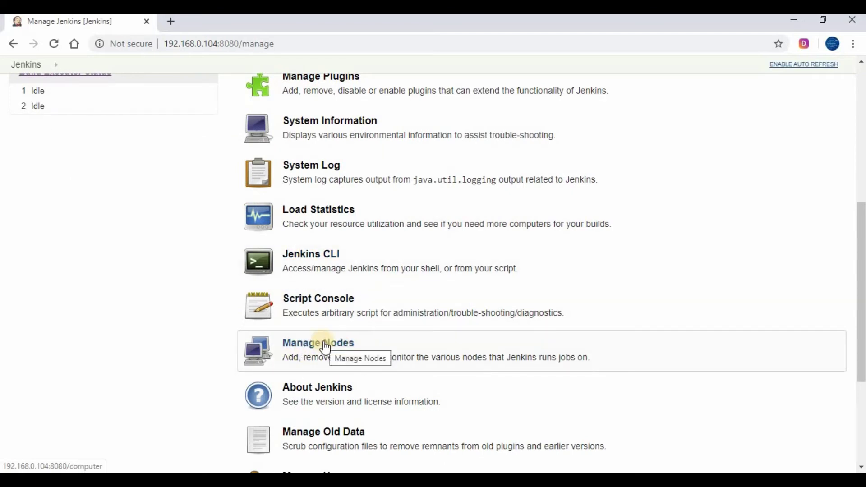
click(325, 344)
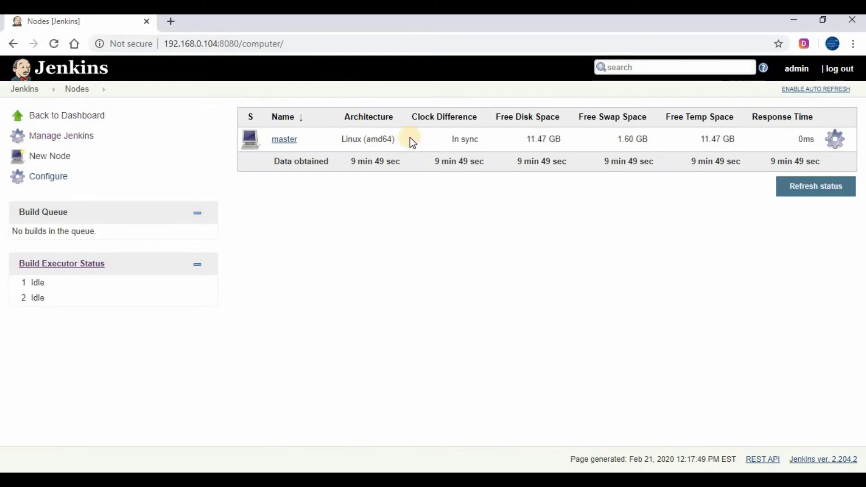
Step: View the master node's page and return to the list of nodes
click(287, 146)
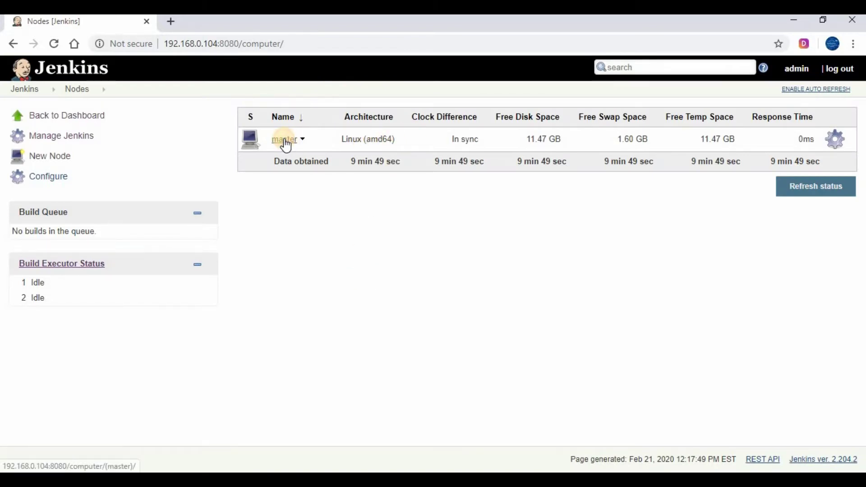
click(17, 46)
click(10, 45)
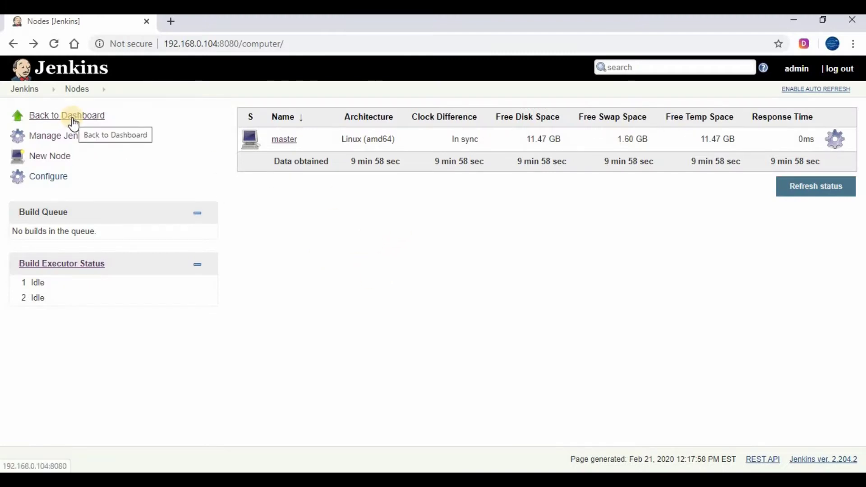
Step: Create a new node named winslave1 as a Permanent Agent and open its configuration form
click(49, 162)
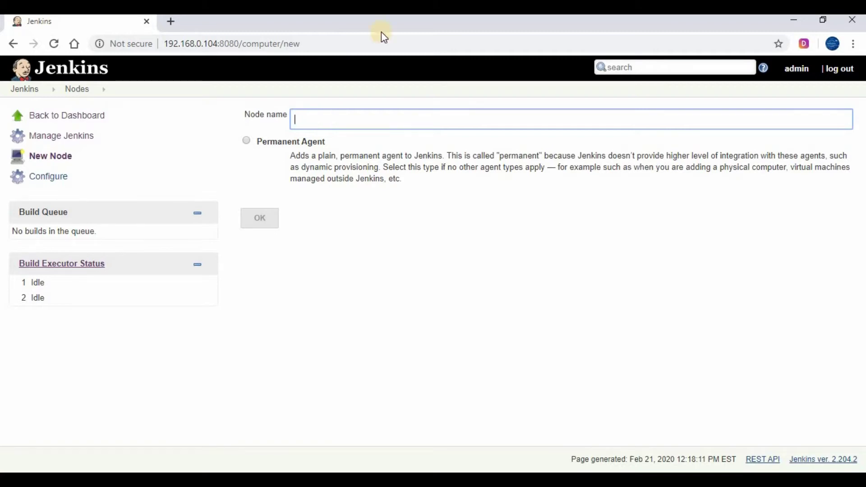
text(winslave1)
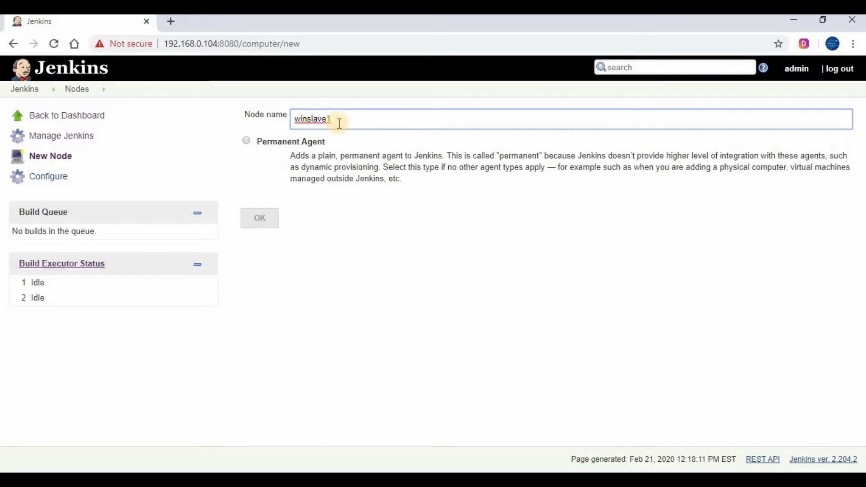
click(255, 142)
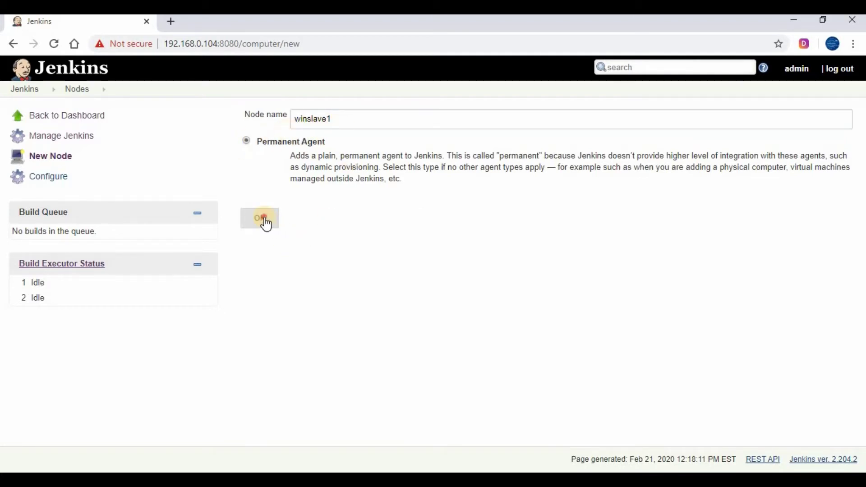
key(Return)
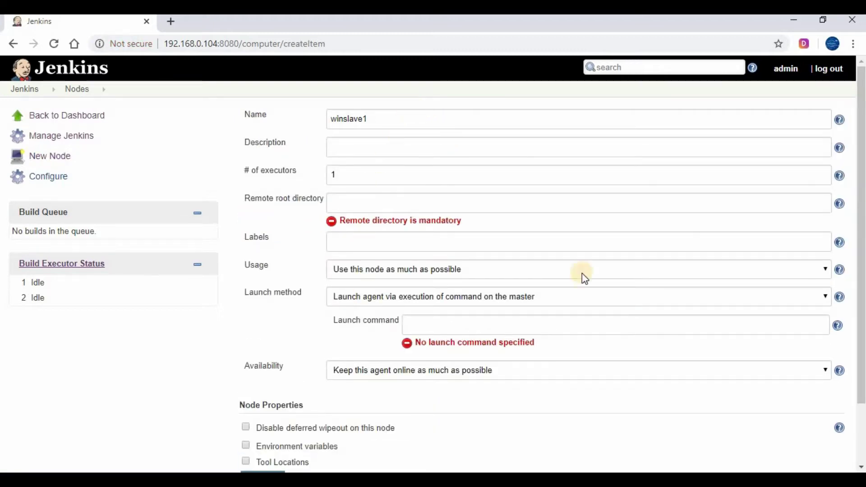
Step: Describe the node as "Windows Slave 1" and set its remote root directory to C:\temp, checking that folder in File Explorer
click(382, 147)
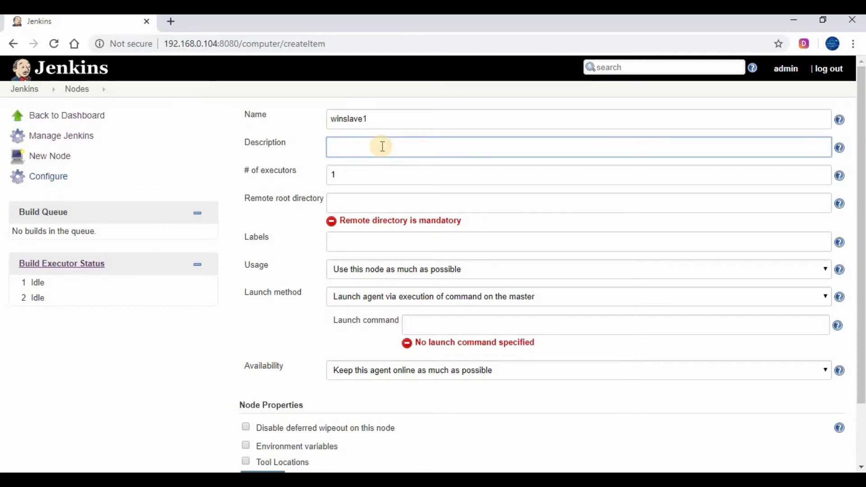
text(Windows Slave 1)
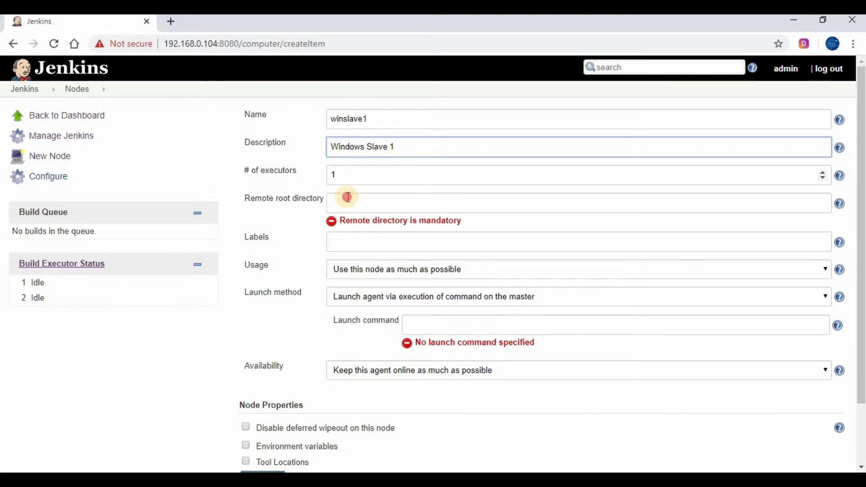
click(373, 200)
text(C)
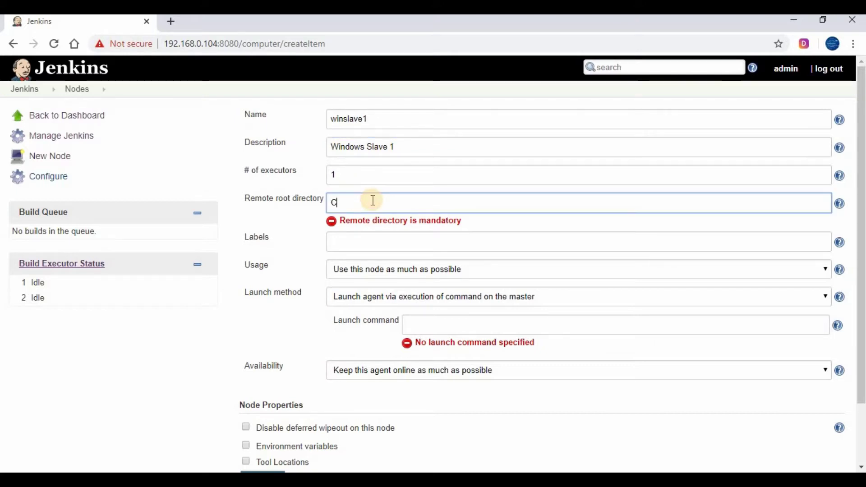
text(:	emp)
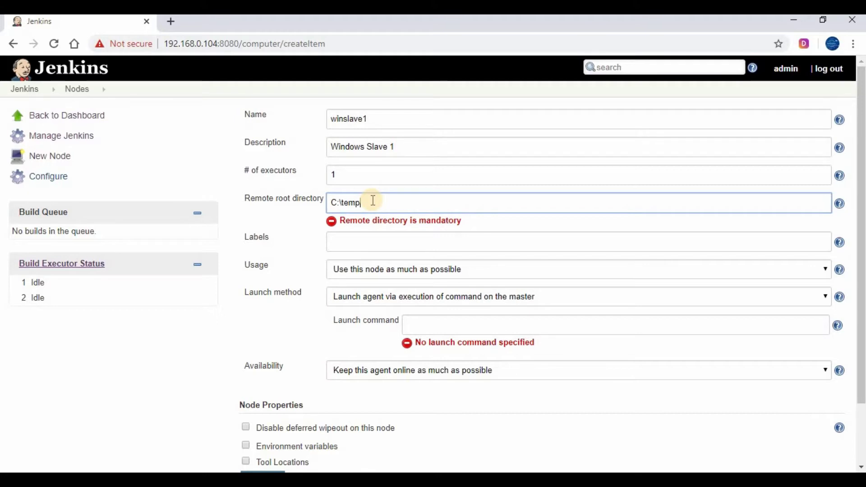
key(alt+Tab)
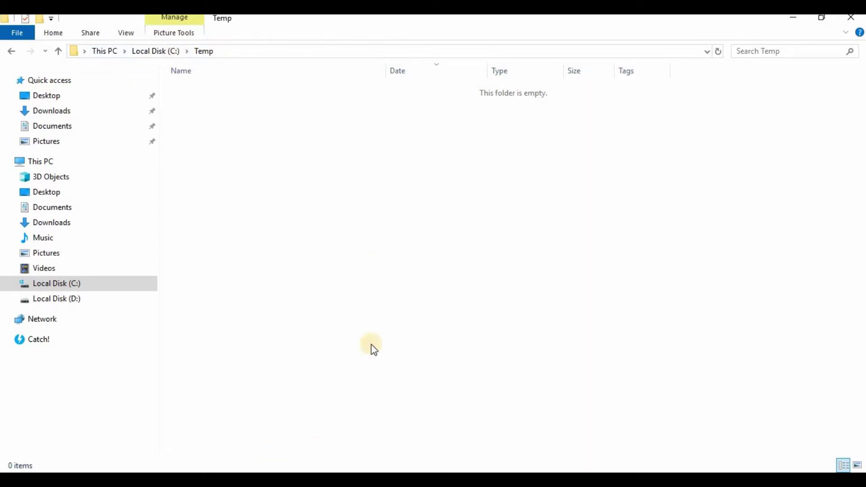
key(alt+Tab)
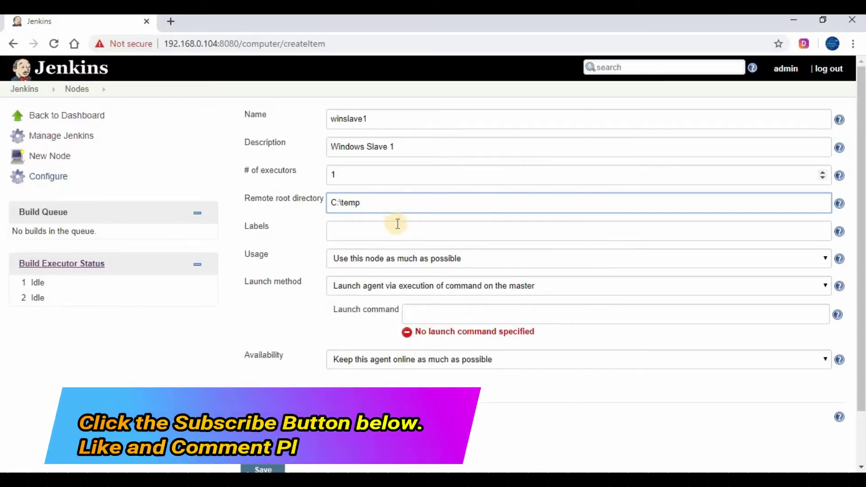
click(305, 227)
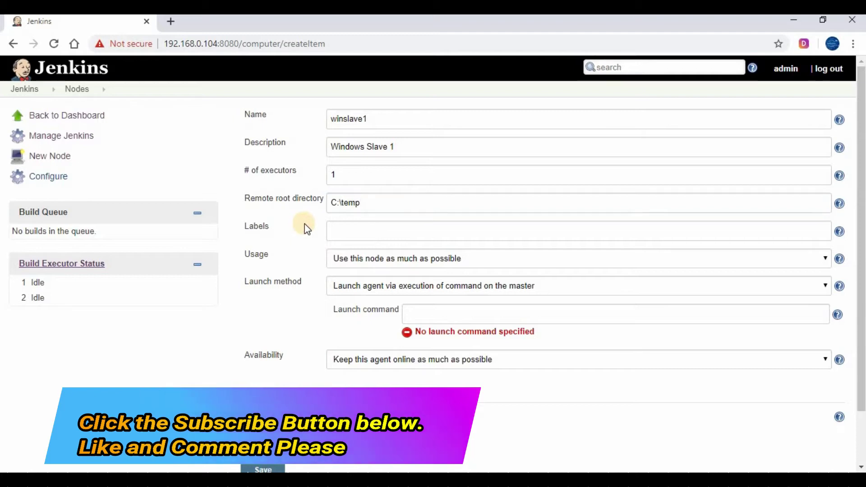
Step: Label the node winslave1 and set its usage to "Only build jobs with label expressions matching this node"
click(352, 235)
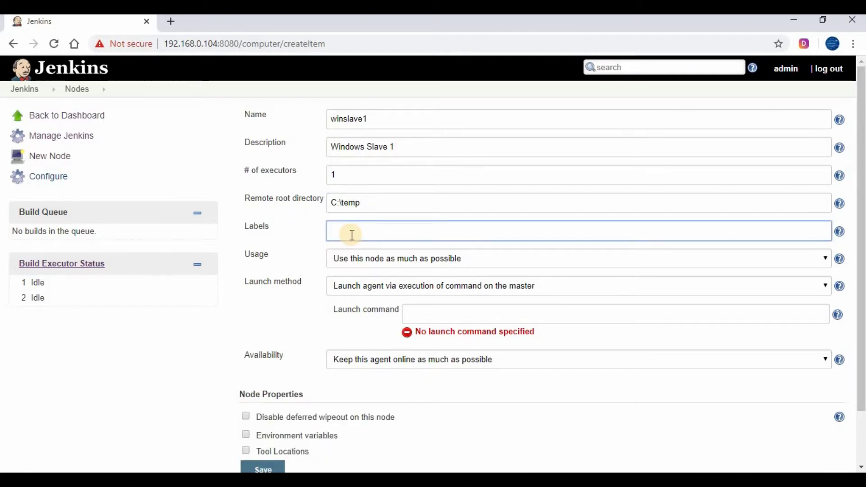
text(winslave1)
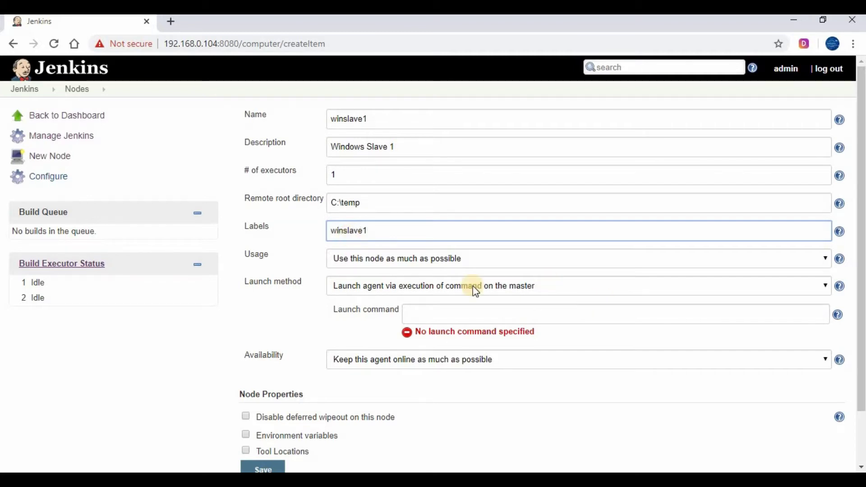
click(294, 234)
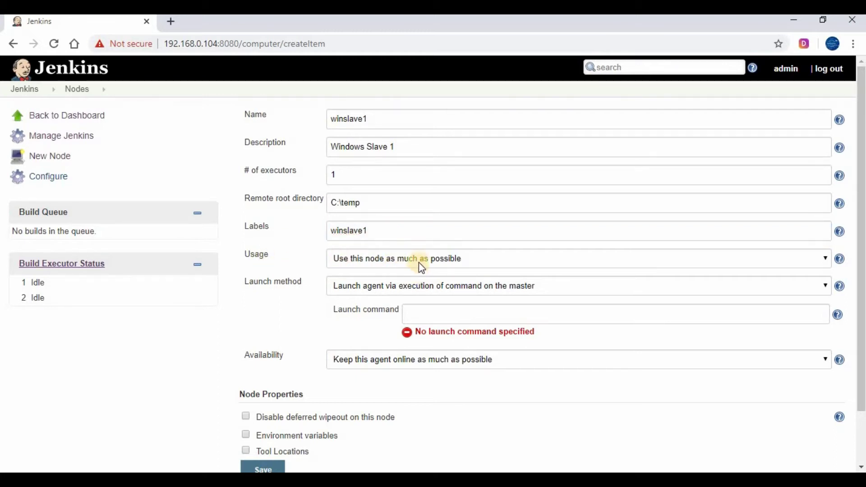
click(432, 263)
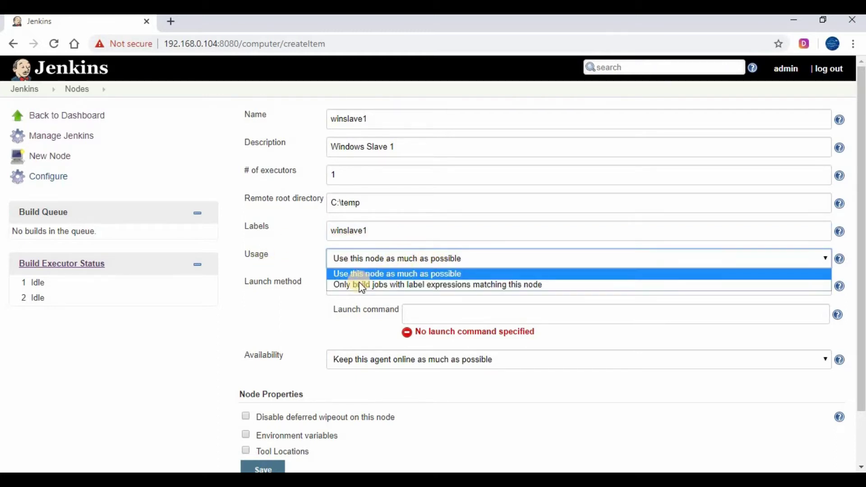
click(404, 285)
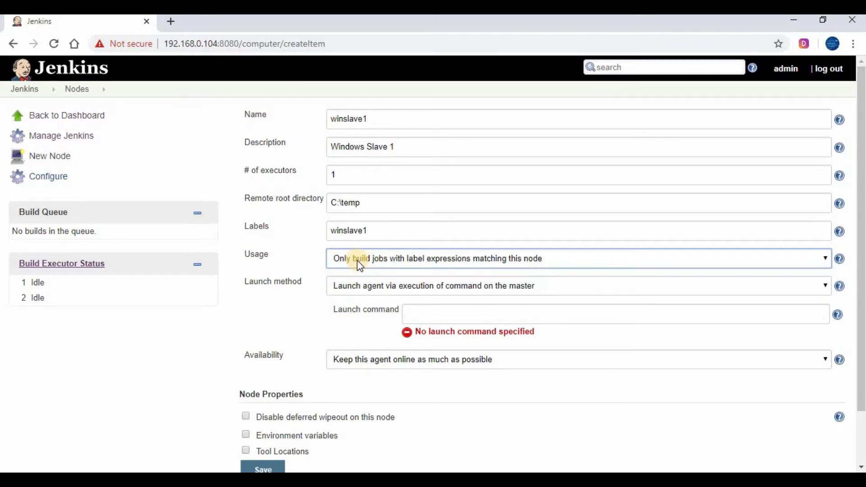
click(321, 253)
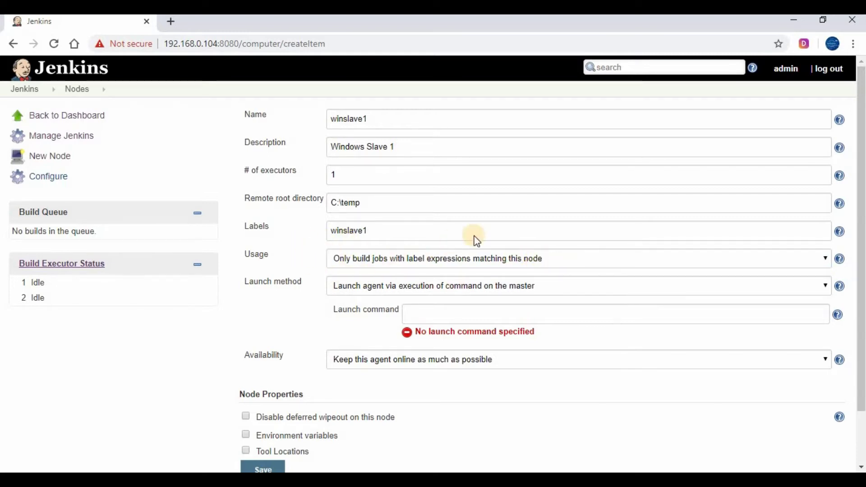
Step: Look through the available launch methods for winslave1 and save the node configuration
scroll(357, 220, down, 2)
click(451, 227)
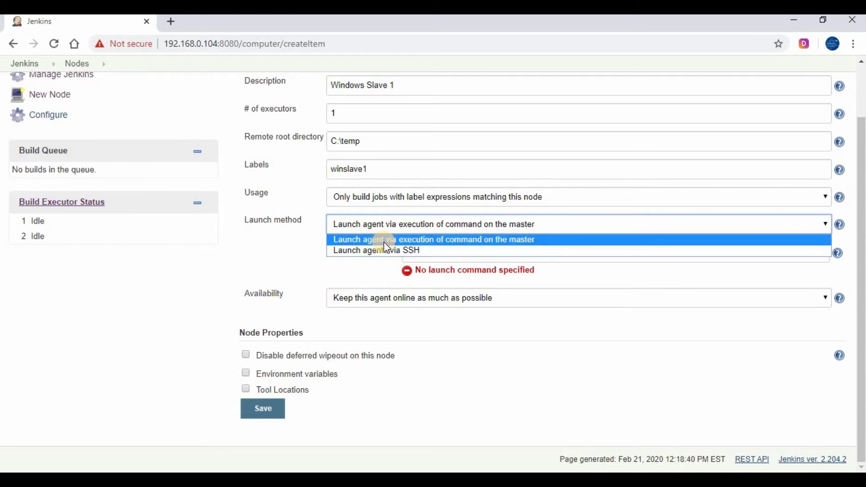
key(Down)
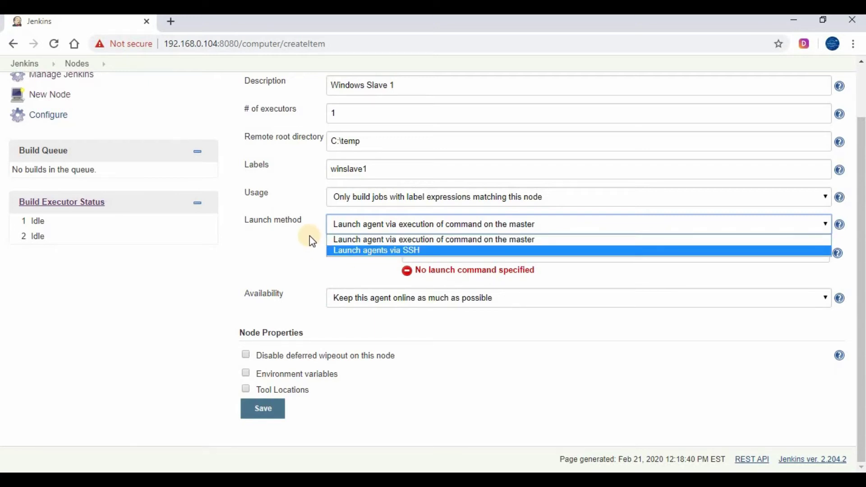
click(309, 234)
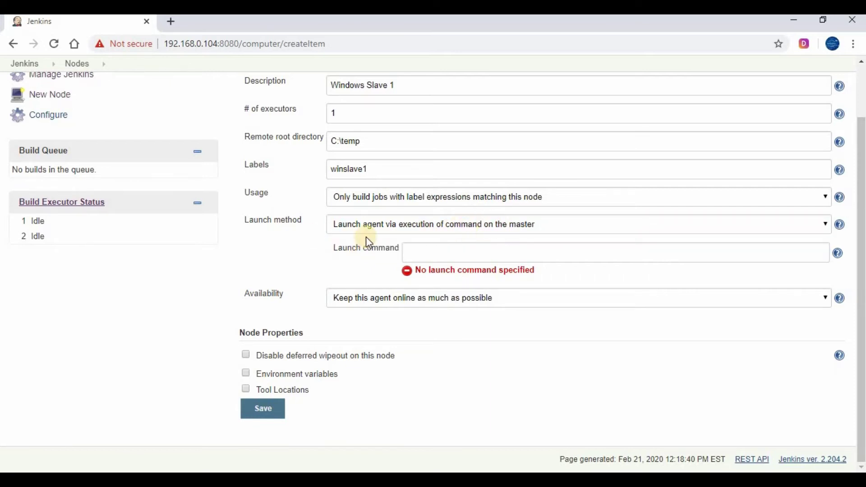
click(271, 413)
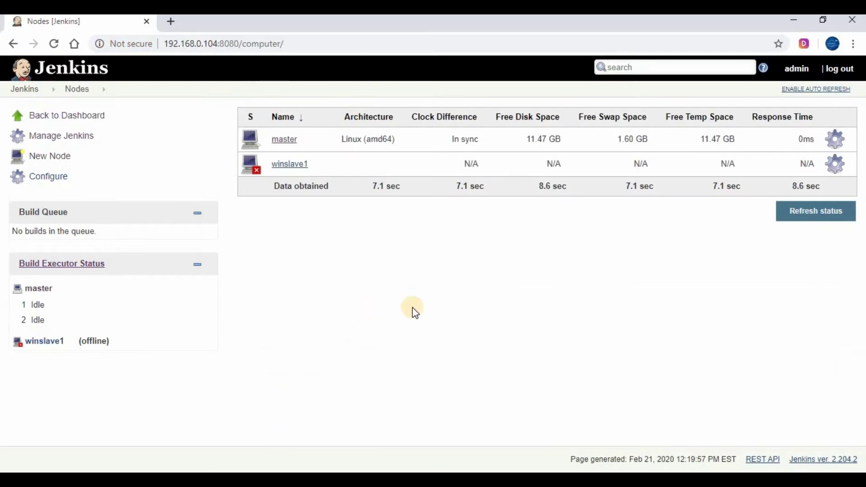
Step: In Jenkins global security, set the TCP port for inbound agents to Fixed 50000 and save the settings
click(57, 142)
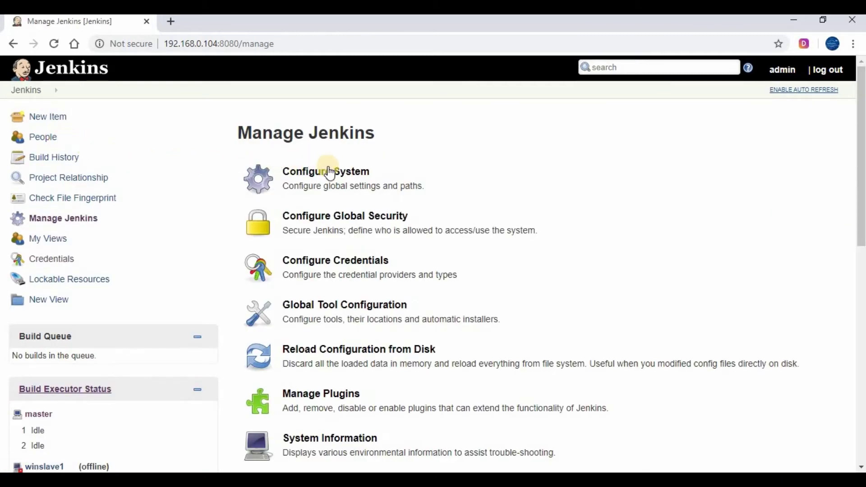
click(351, 225)
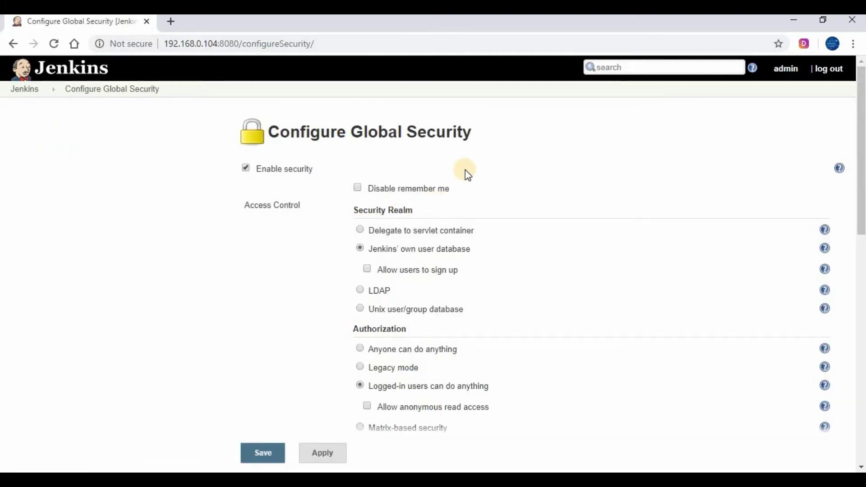
scroll(466, 169, down, 1)
scroll(473, 166, down, 1)
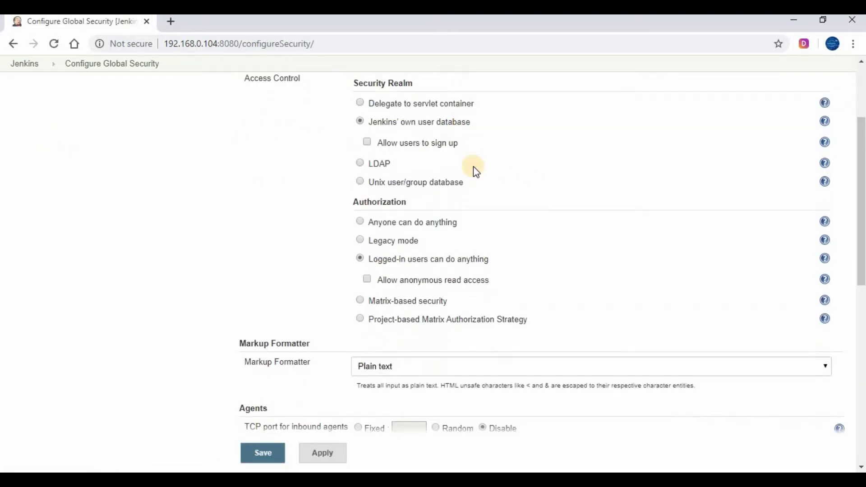
scroll(472, 165, down, 3)
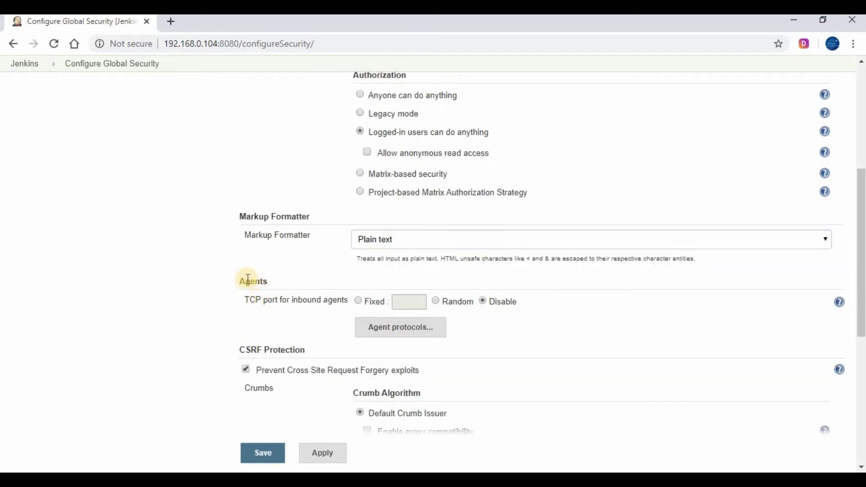
double_click(270, 284)
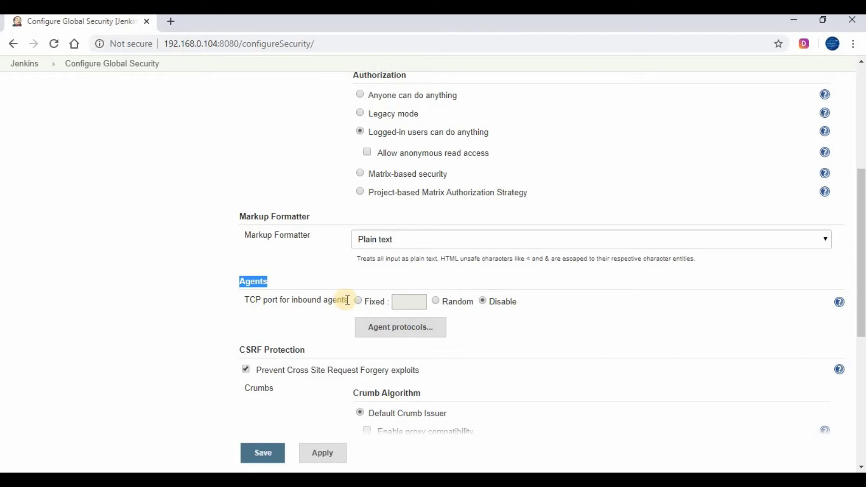
click(435, 301)
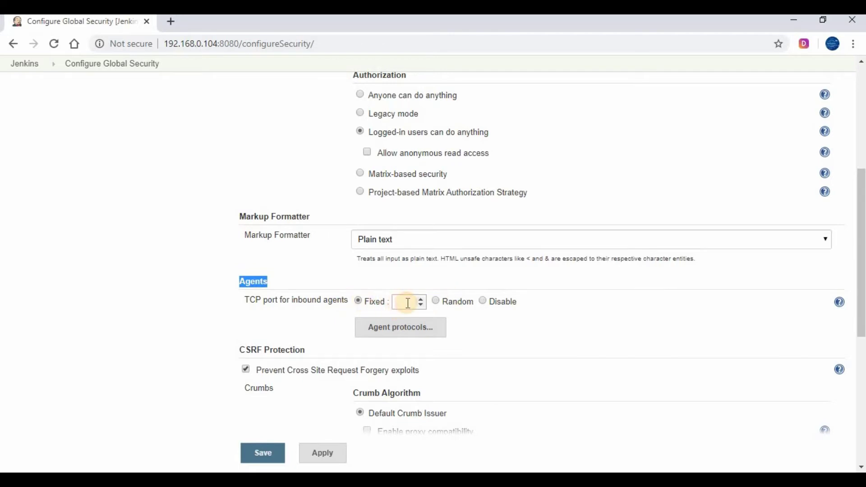
click(407, 303)
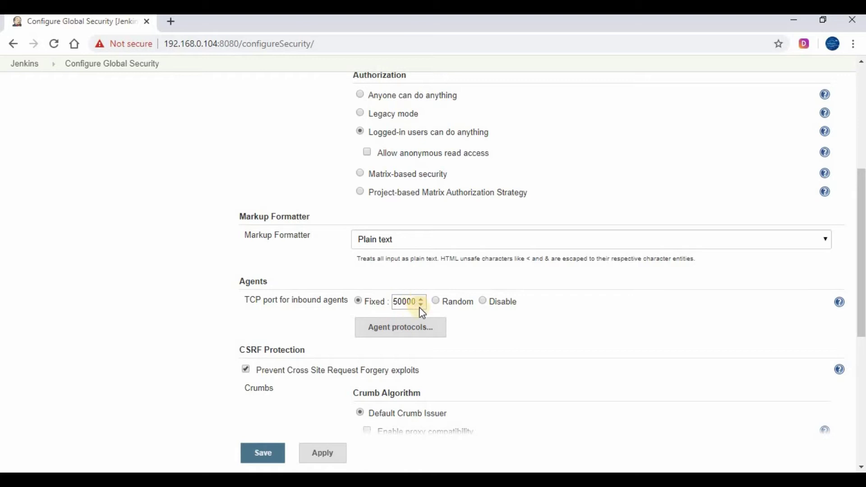
click(361, 302)
click(271, 458)
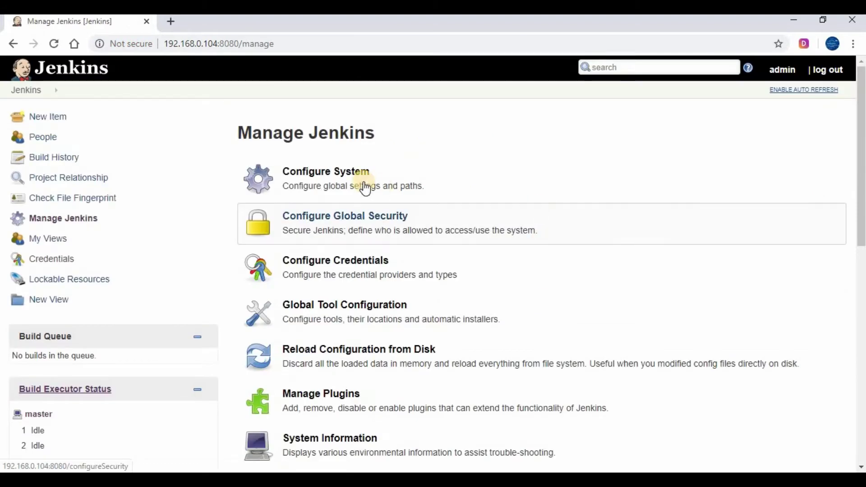
Step: Open the configuration of node winslave1 and set its launch method to "Launch agent by connecting it to the master"
scroll(352, 221, down, 8)
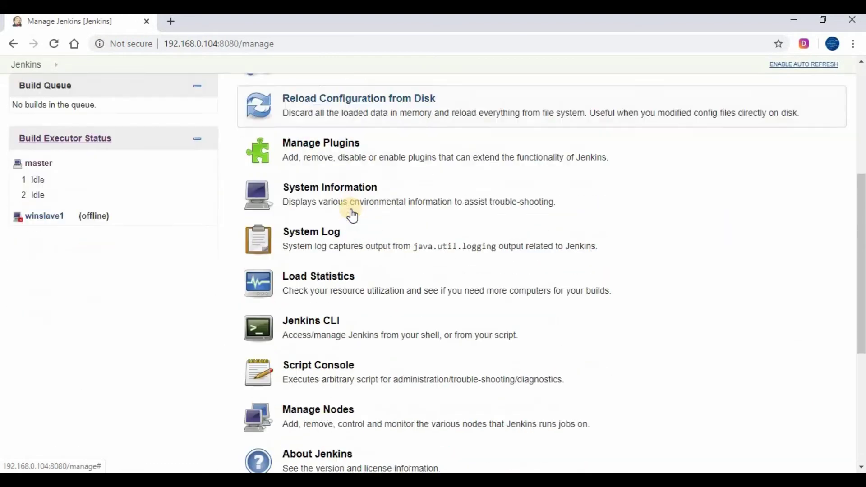
click(323, 282)
click(290, 164)
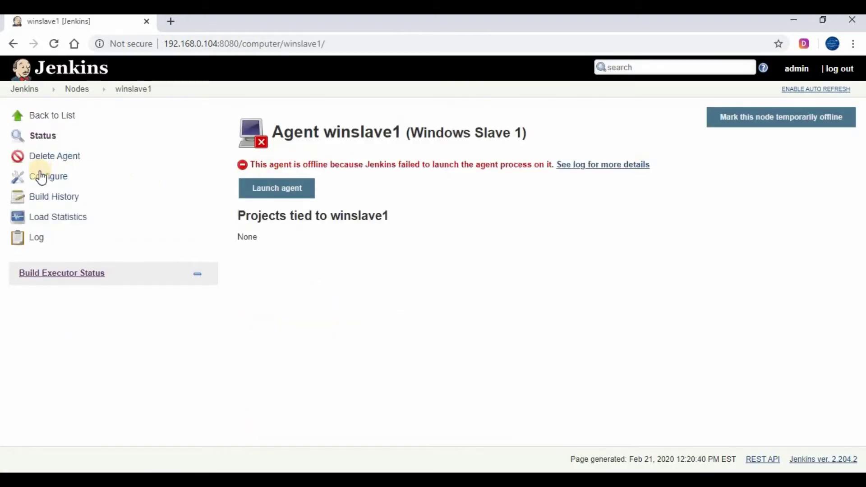
click(44, 179)
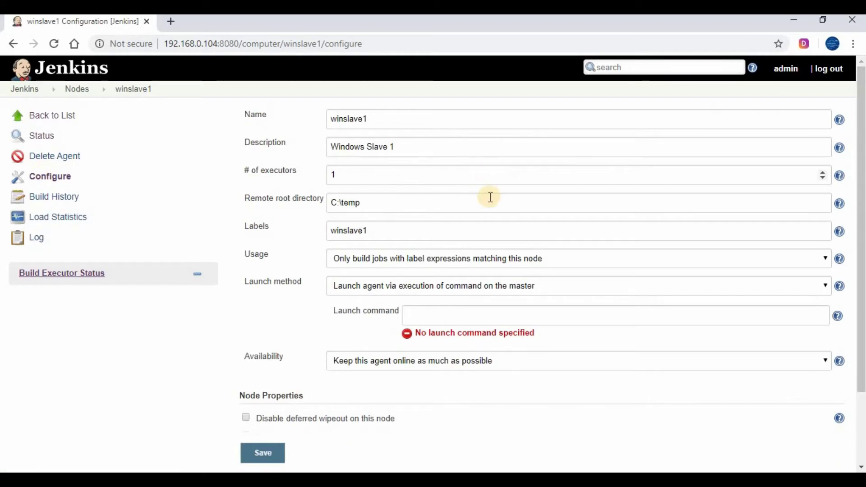
scroll(492, 203, down, 2)
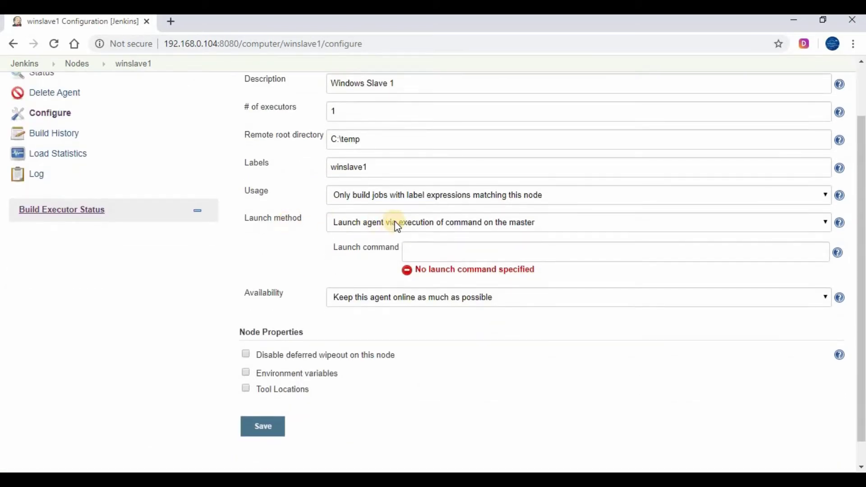
click(491, 223)
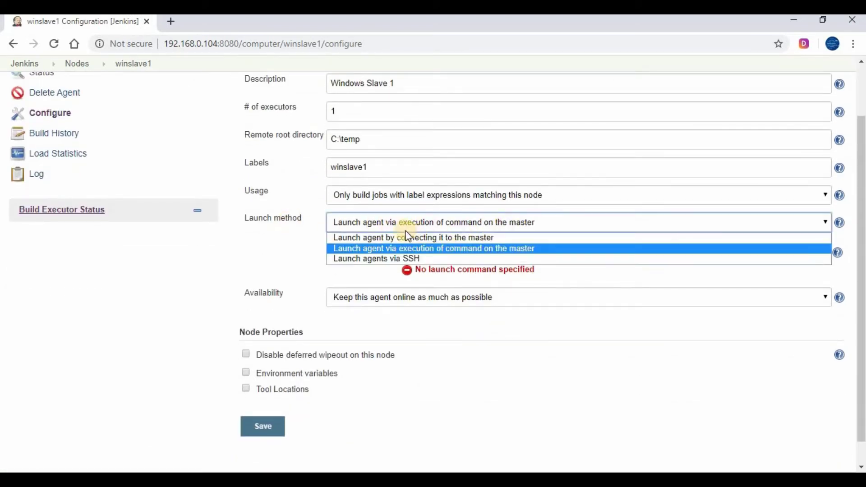
click(453, 237)
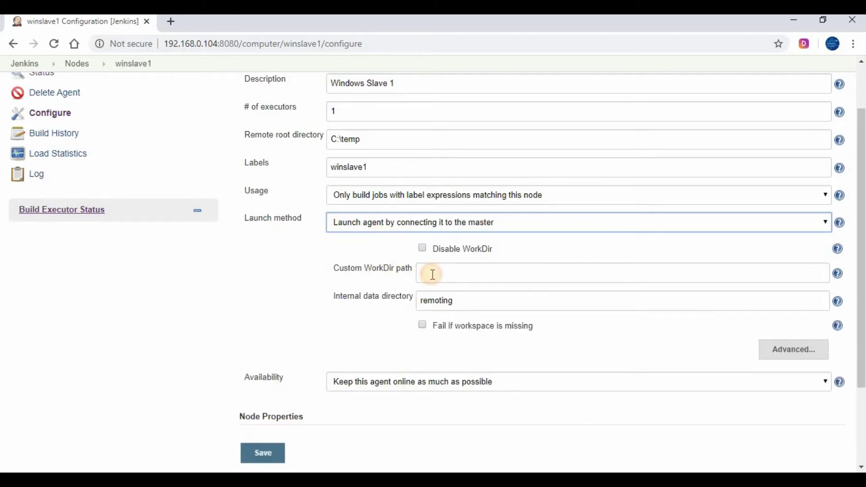
Step: Copy the remote root directory C:\temp into the node's Custom WorkDir path
click(432, 274)
click(367, 245)
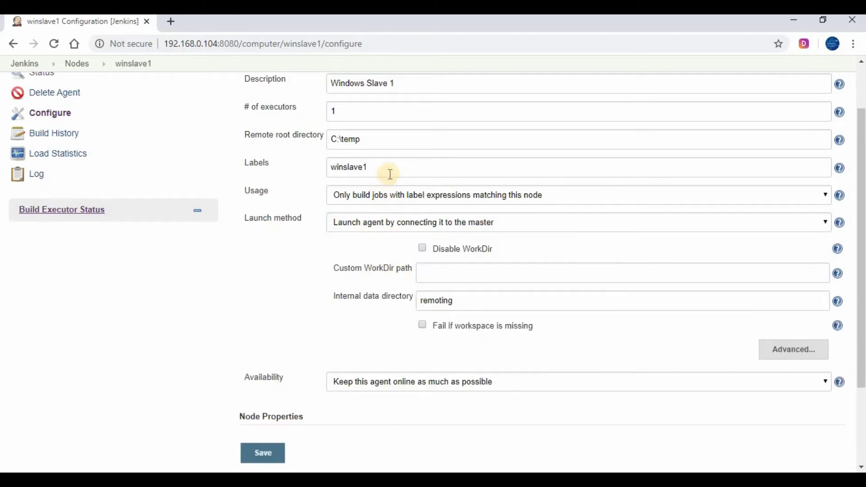
click(305, 153)
key(ctrl+c)
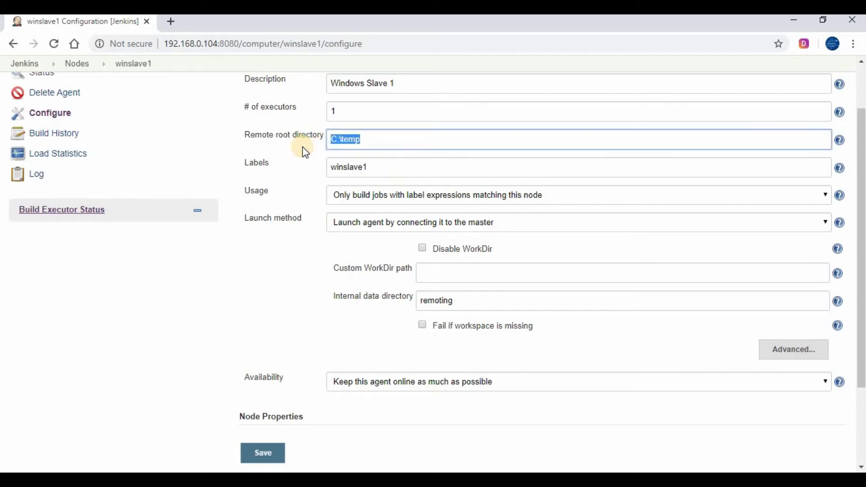
click(358, 272)
key(ctrl+v)
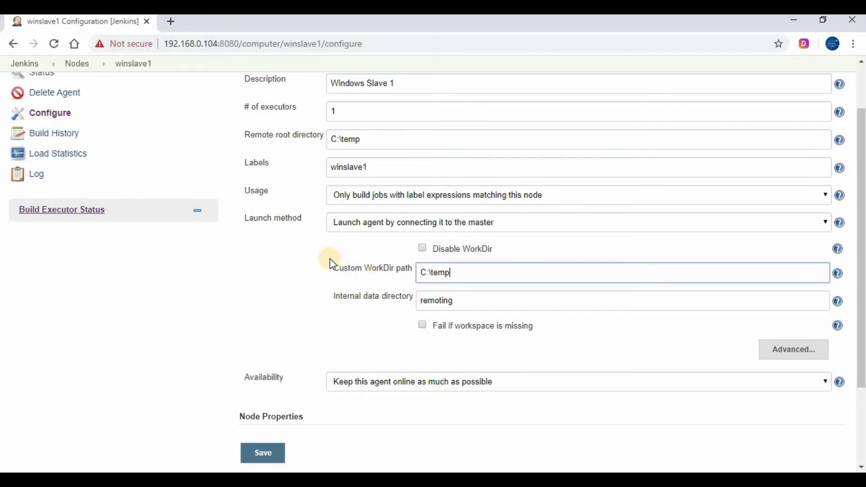
click(334, 257)
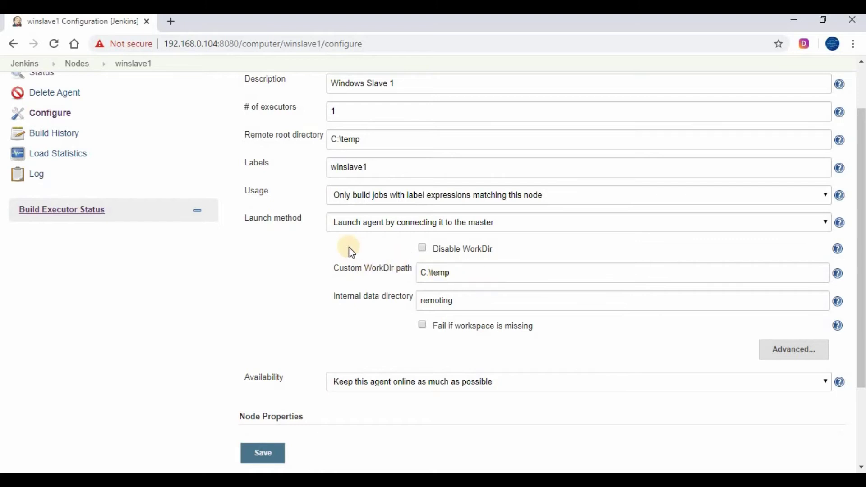
Step: Review the availability options, keep "Keep this agent online as much as possible", and save the winslave1 configuration
scroll(361, 257, down, 1)
scroll(435, 280, down, 1)
click(432, 272)
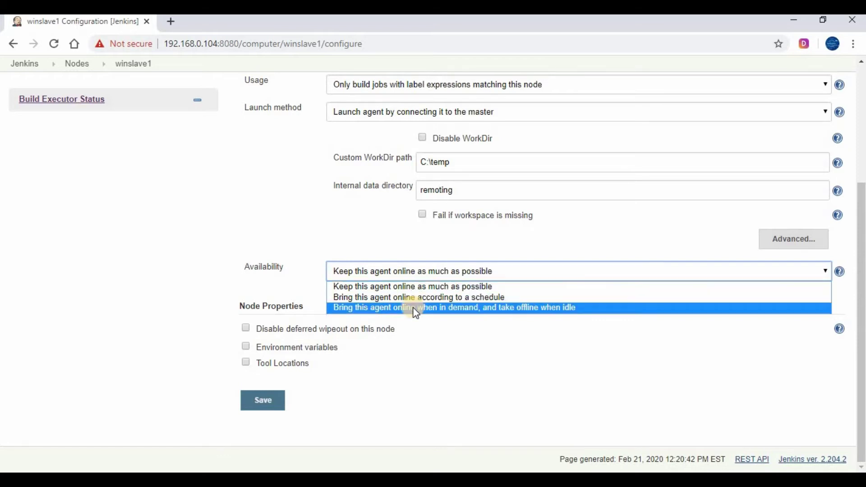
click(366, 261)
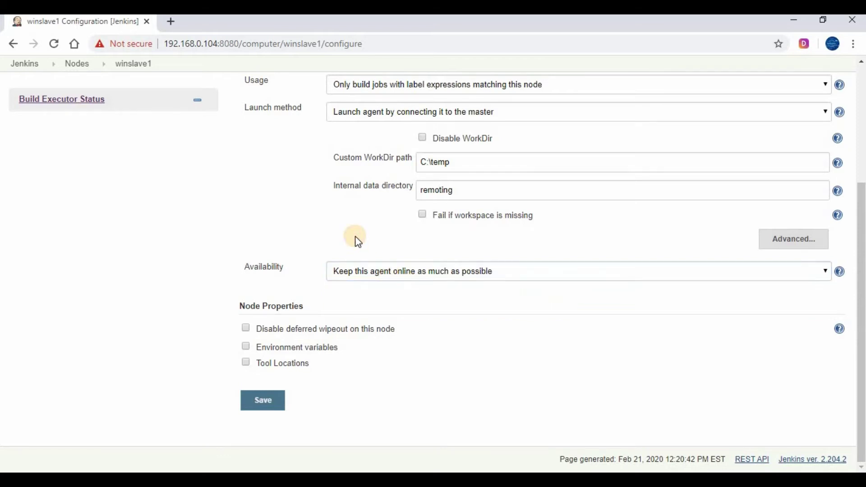
click(266, 409)
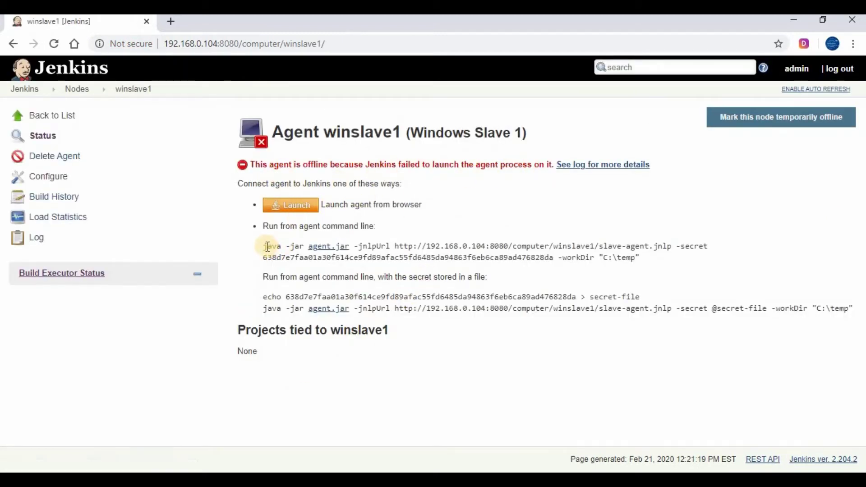
Step: Review the command for running the agent from the command line and copy the link address for launching it from the browser
drag(265, 246, 636, 258)
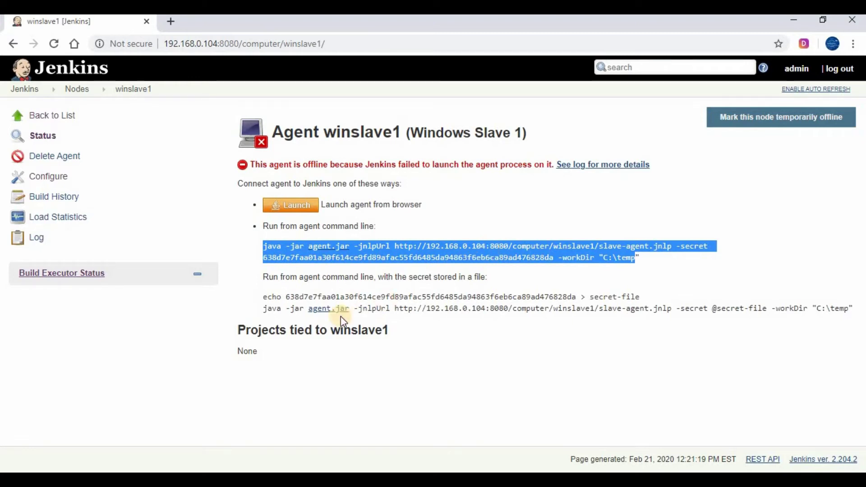
click(445, 217)
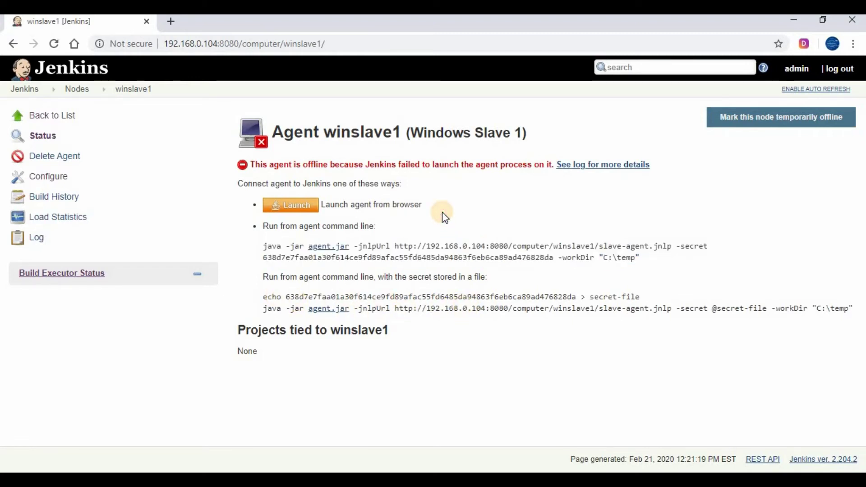
right_click(297, 205)
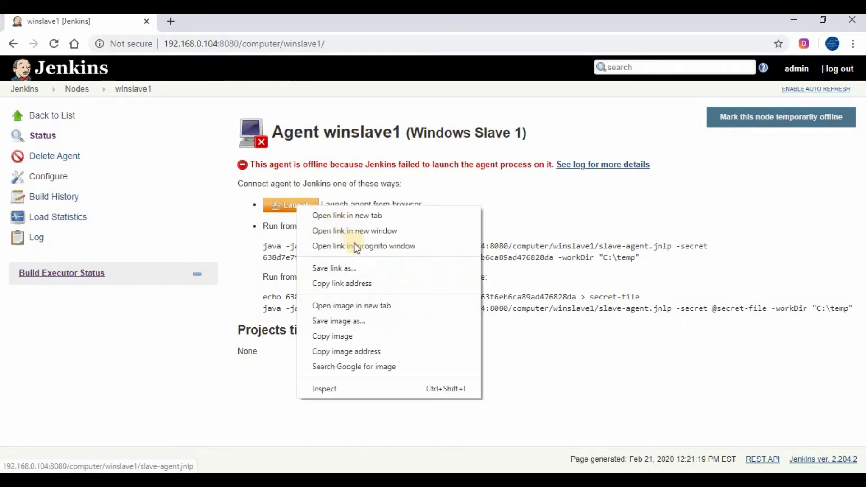
click(345, 283)
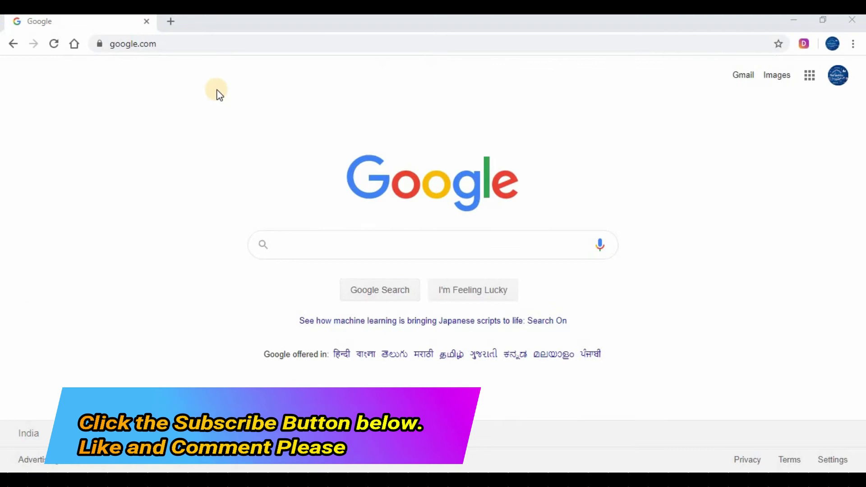
click(219, 43)
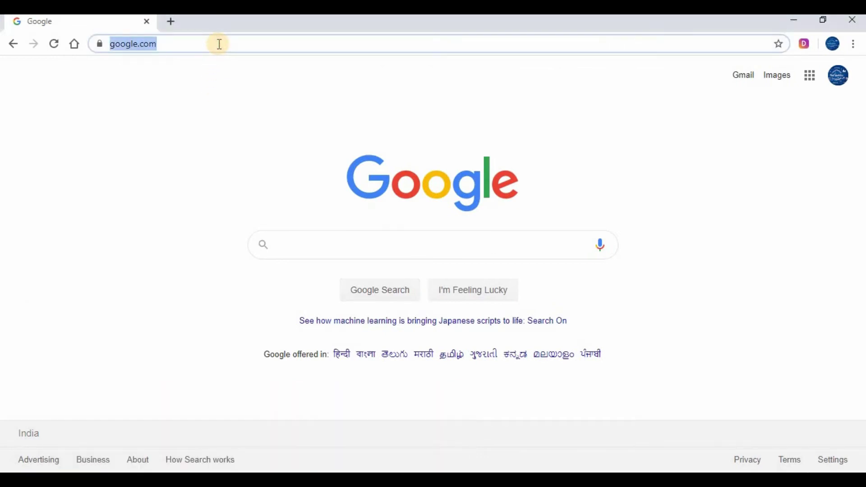
key(ctrl+v)
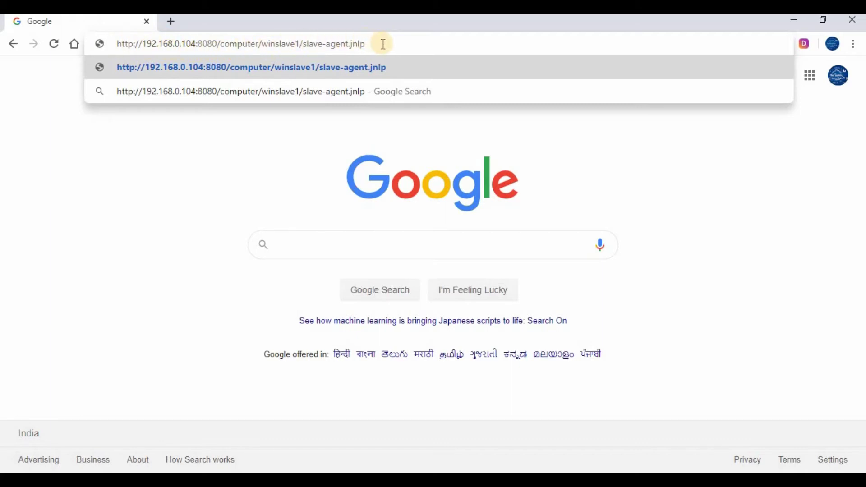
key(Return)
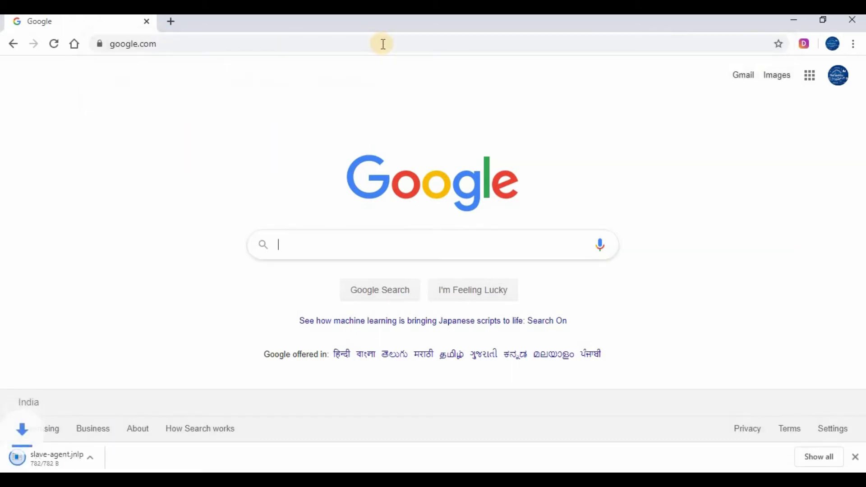
Step: Switch to File Explorer and check the downloaded slave-agent.jnlp file in C:\Temp
click(210, 458)
click(50, 458)
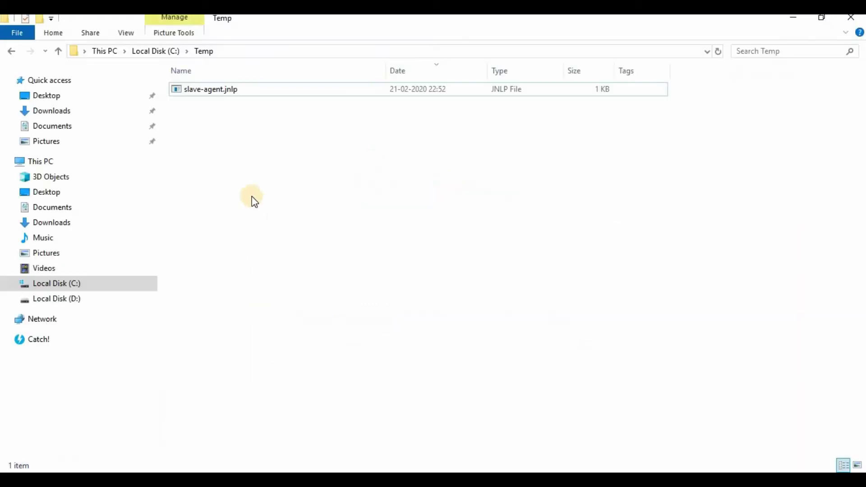
click(208, 90)
right_click(266, 147)
click(300, 198)
click(229, 93)
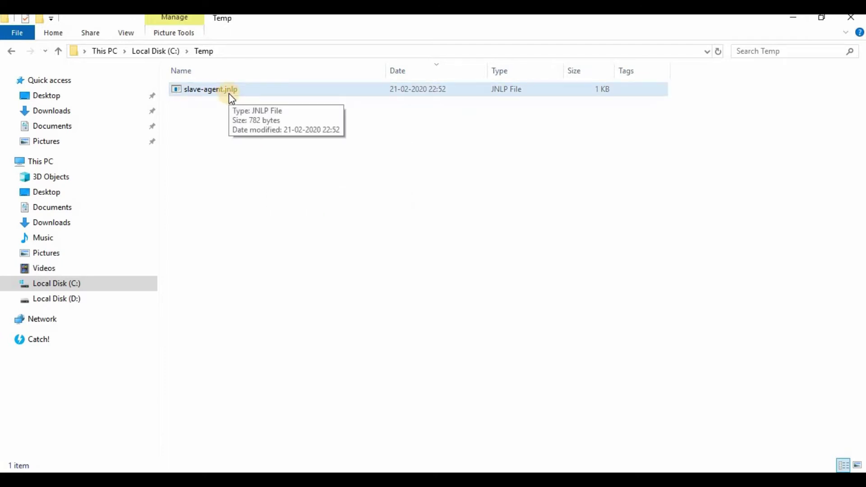
click(442, 261)
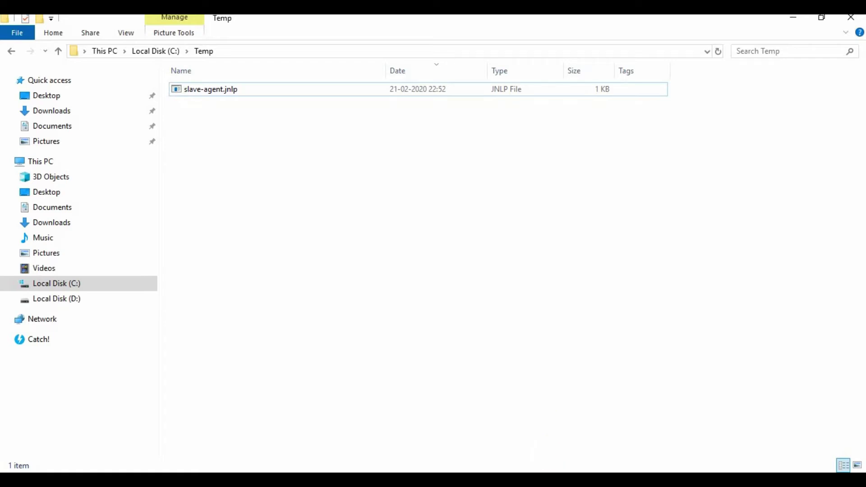
Step: Return to the browser, paste the slave-agent.jnlp address again and examine its winslave1 node name part
mouse_move(377, 446)
click(440, 433)
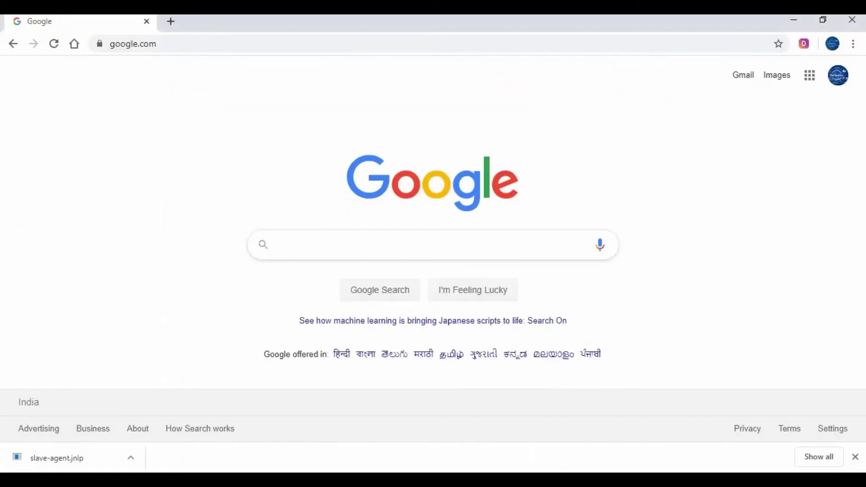
click(221, 51)
key(ctrl+v)
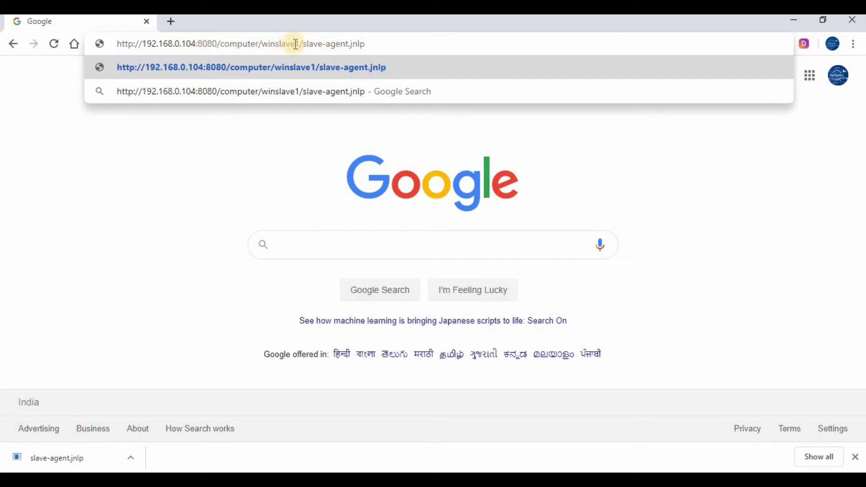
drag(300, 44, 282, 37)
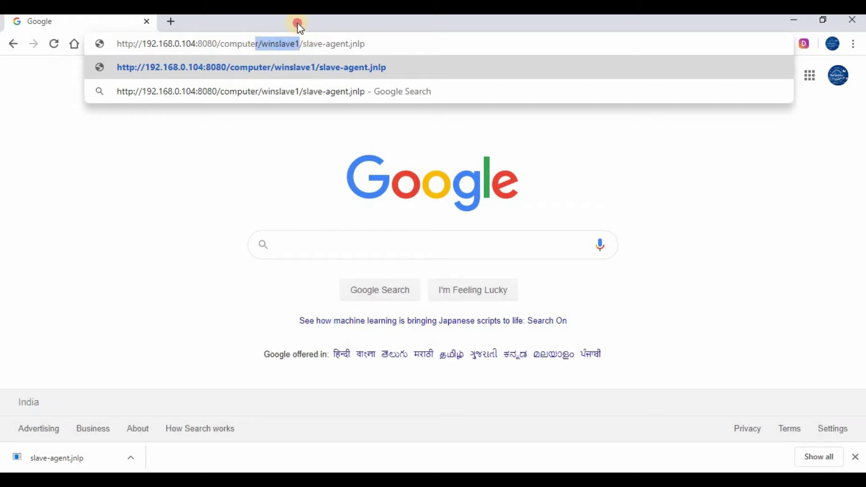
click(592, 174)
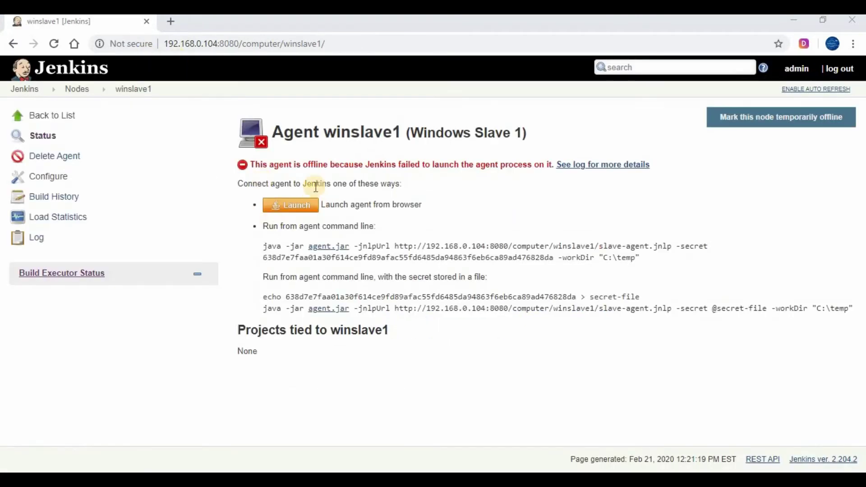
Step: Examine the agent's command-line launch command and the link options for its agent.jar file
drag(263, 246, 639, 259)
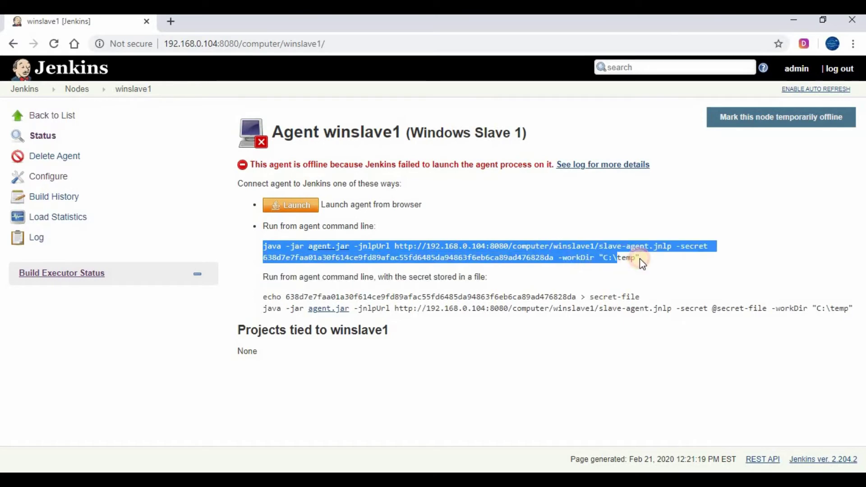
click(338, 264)
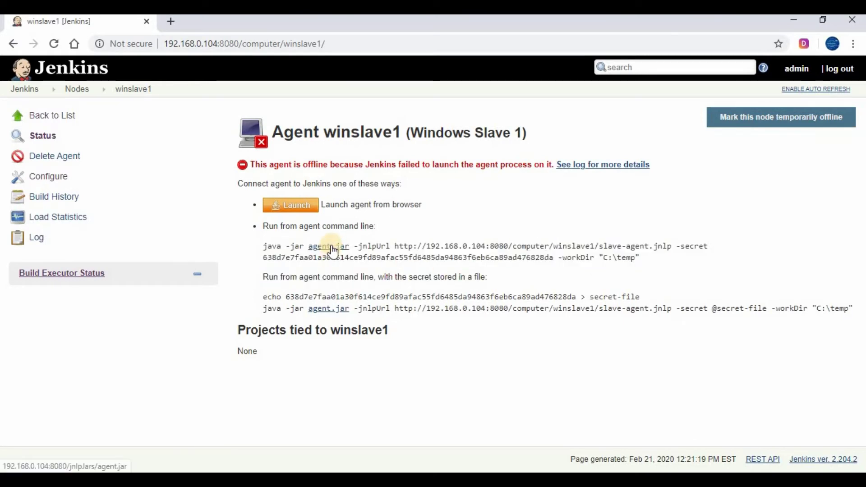
right_click(331, 249)
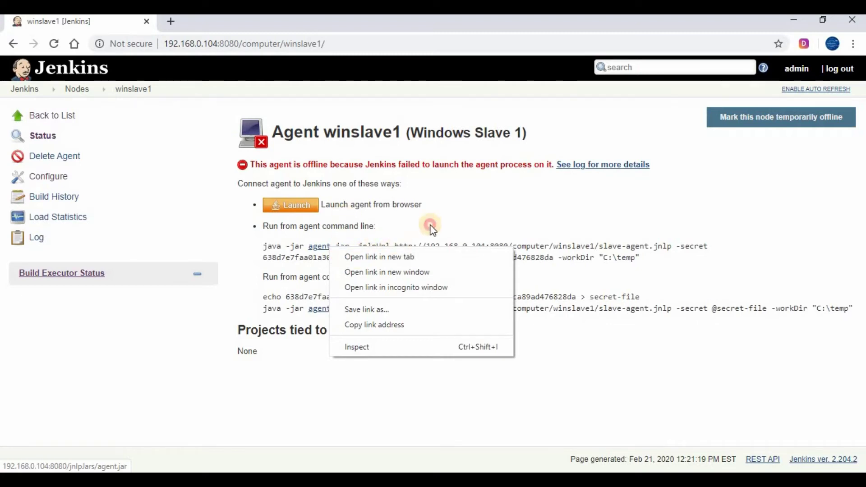
key(Escape)
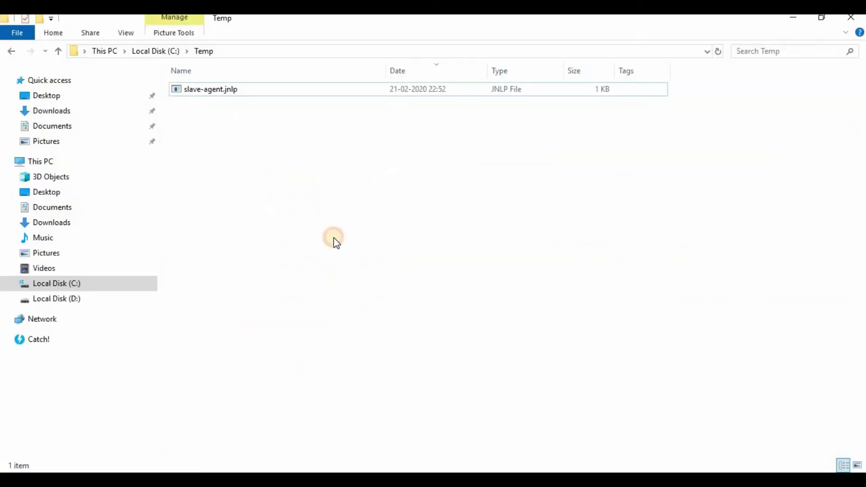
Step: Switch to File Explorer, launch slave-agent.jnlp from C:\Temp and allow the Jenkins Remoting Agent to run
click(212, 90)
double_click(209, 89)
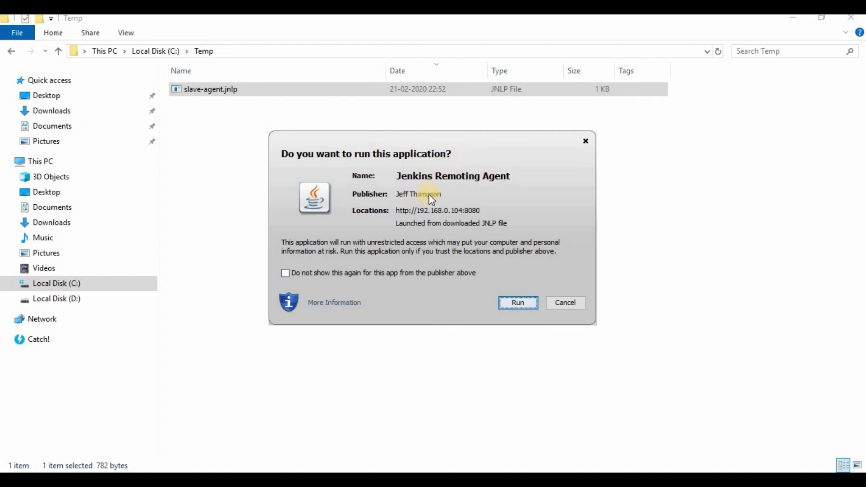
click(515, 302)
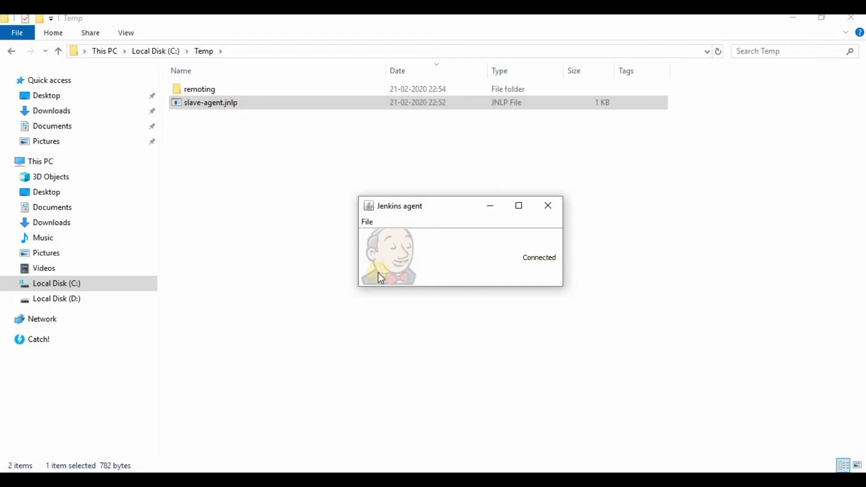
Step: Return to the browser and check the winslave1 entry in the Jenkins node list
click(331, 479)
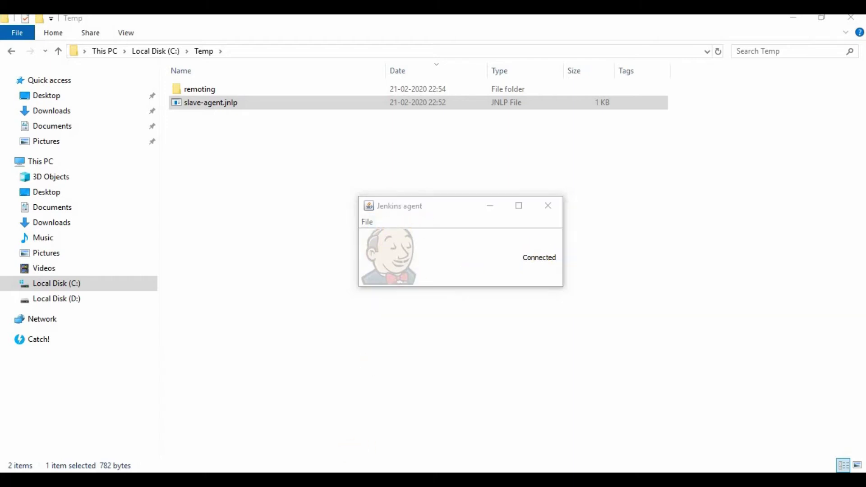
click(272, 439)
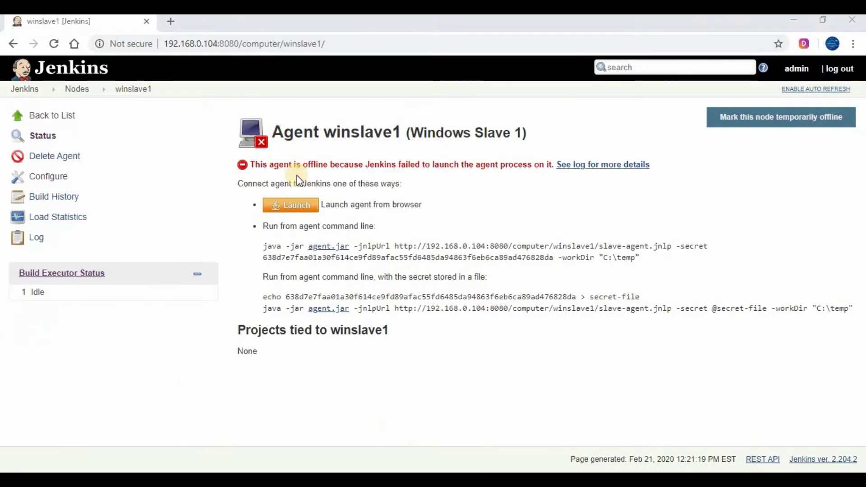
click(55, 115)
mouse_move(282, 169)
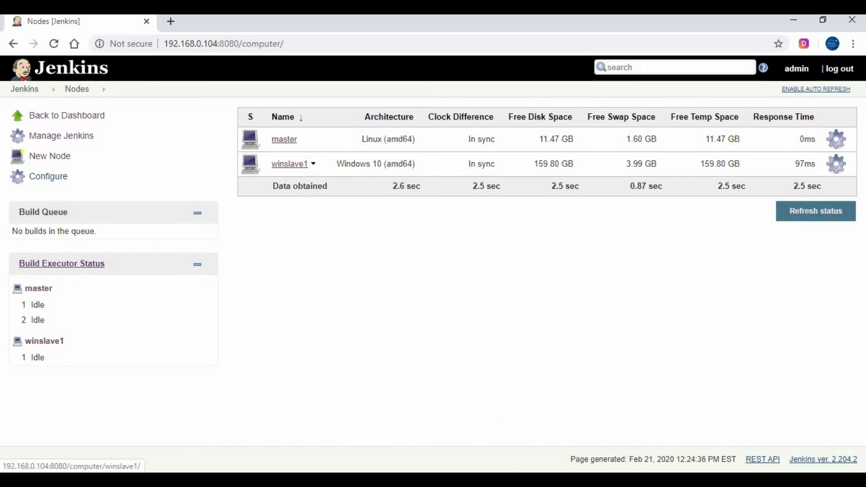
Step: Try to install the running Jenkins agent as a Windows service and close the resulting dialog
click(368, 223)
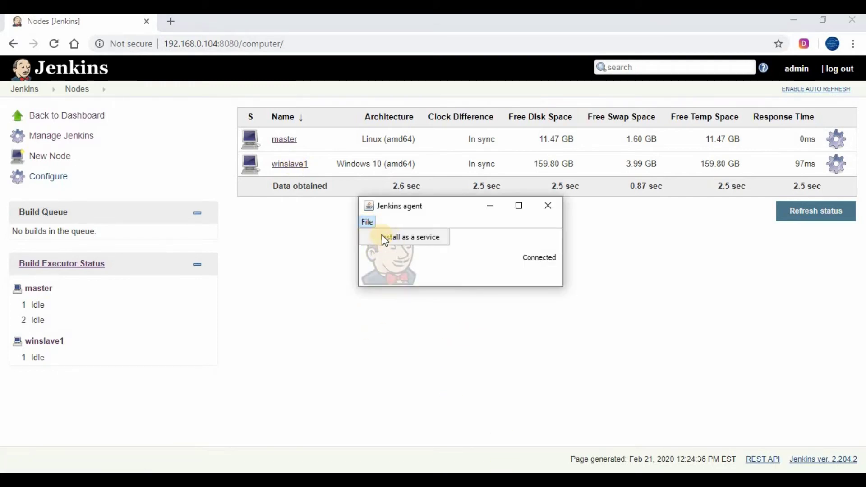
click(409, 238)
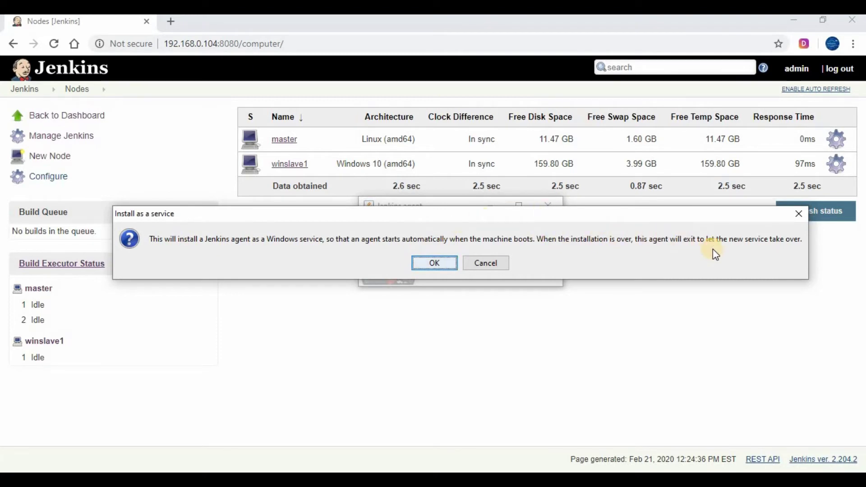
click(439, 261)
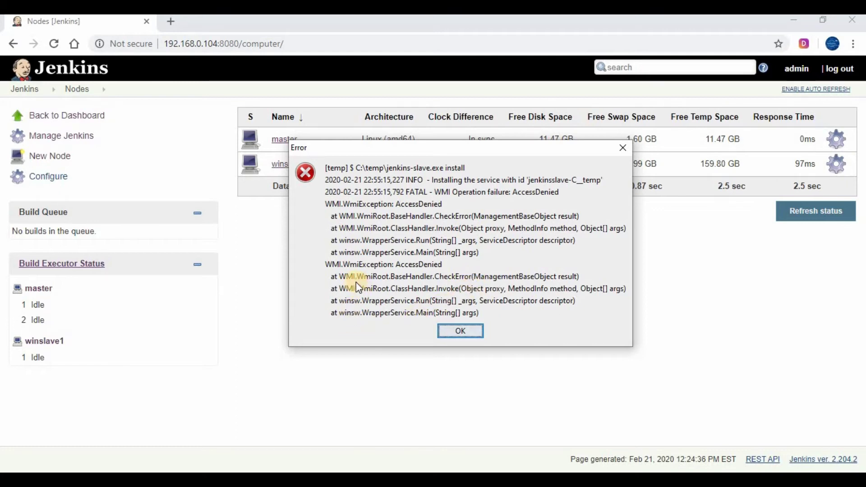
click(460, 331)
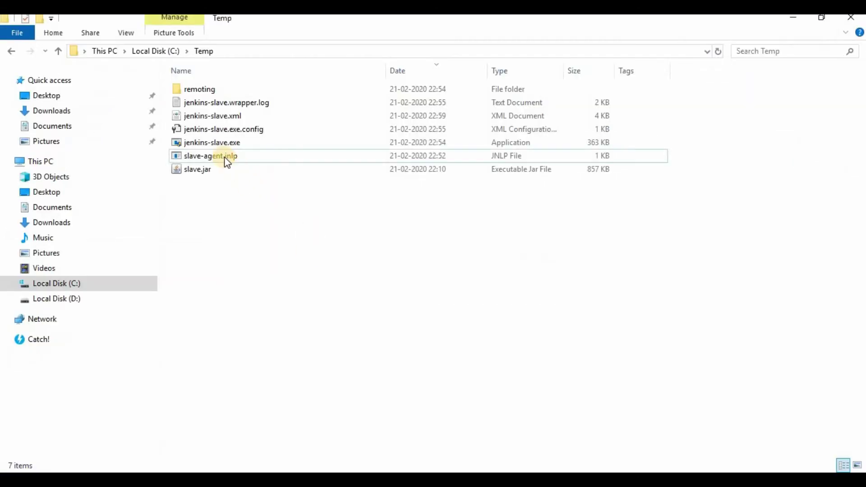
Step: Set jenkins-slave.exe in C:\Temp to run as an administrator through its compatibility properties
click(221, 156)
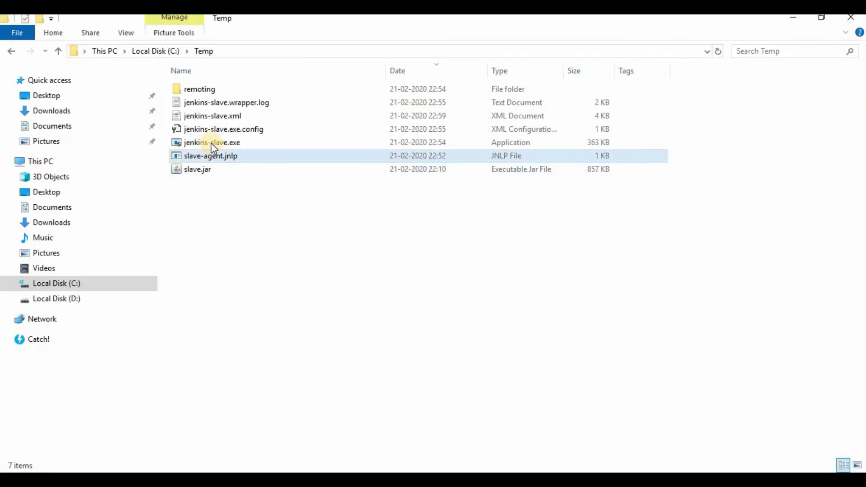
click(213, 144)
right_click(213, 143)
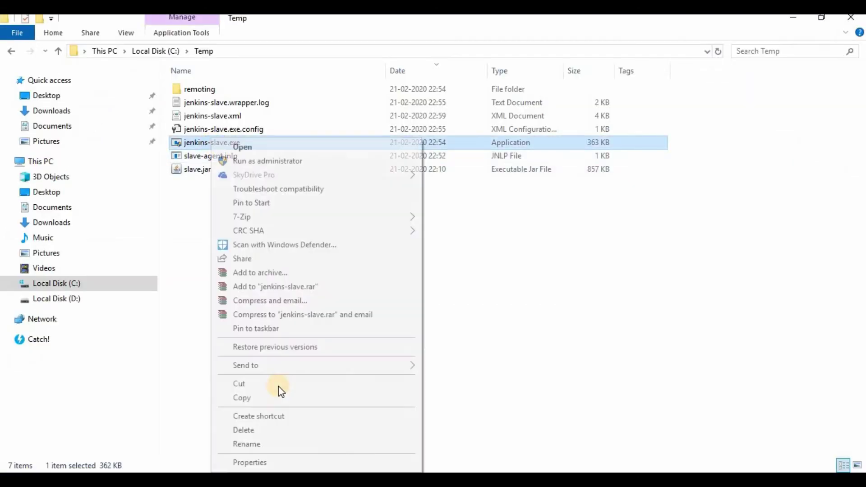
click(266, 458)
click(379, 110)
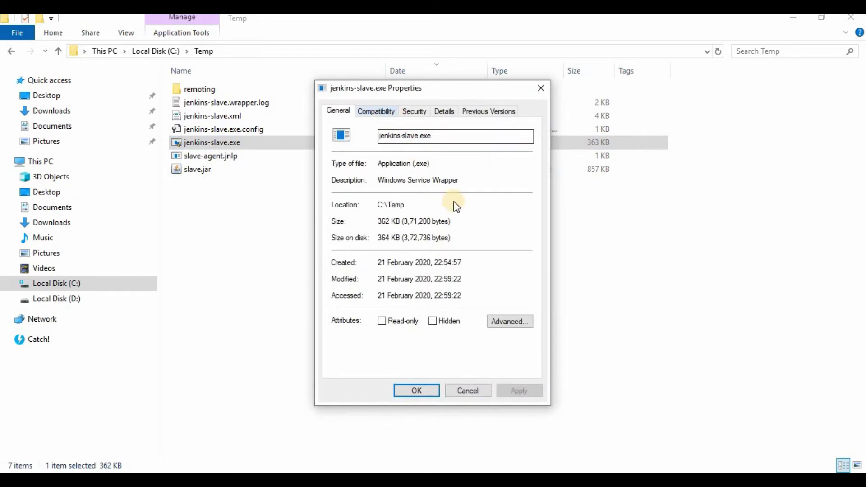
click(416, 392)
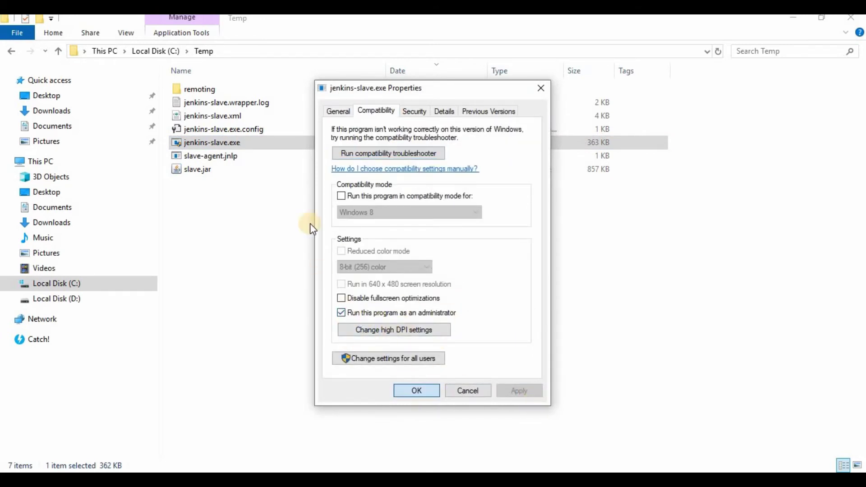
Step: Launch slave-agent.jnlp again and install the Jenkins agent as a Windows service
double_click(232, 154)
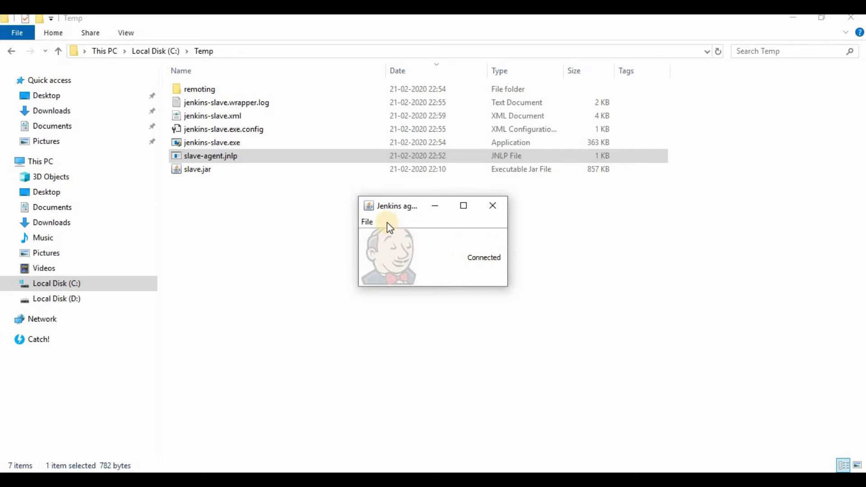
click(367, 221)
click(385, 239)
click(415, 263)
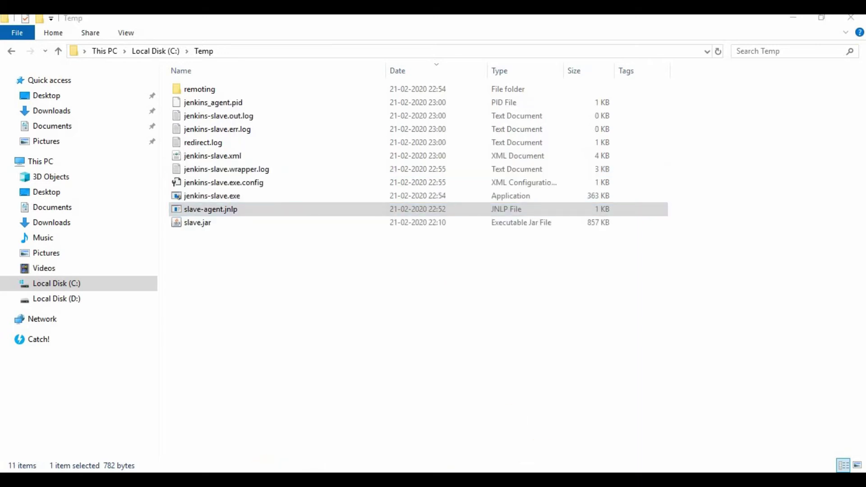
Step: Open the Windows Services app, check the Jenkins agent service with its full name shown, and close the app
key(super)
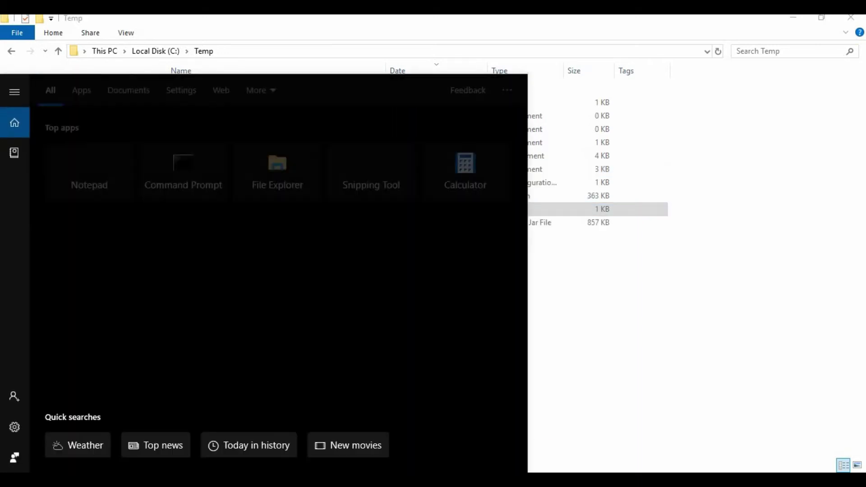
text(ser)
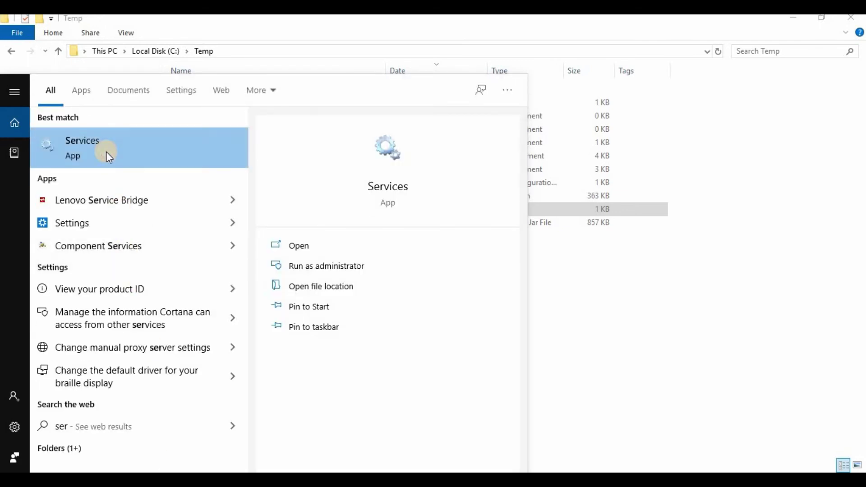
click(107, 151)
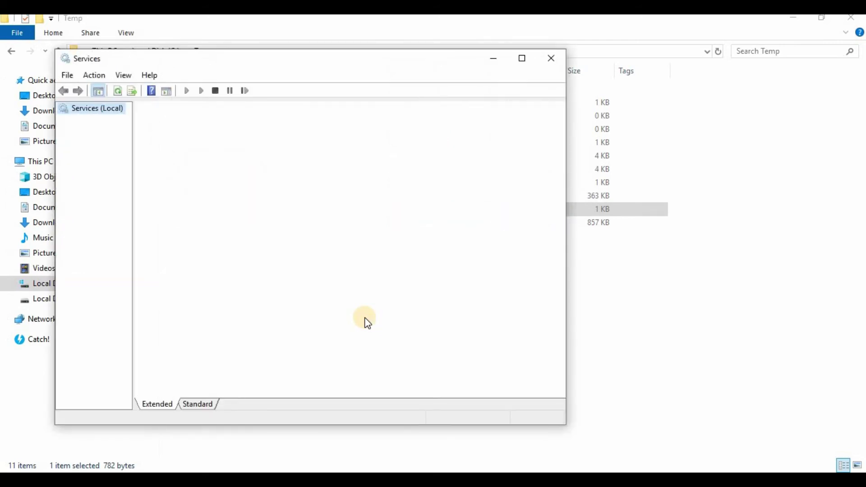
click(334, 251)
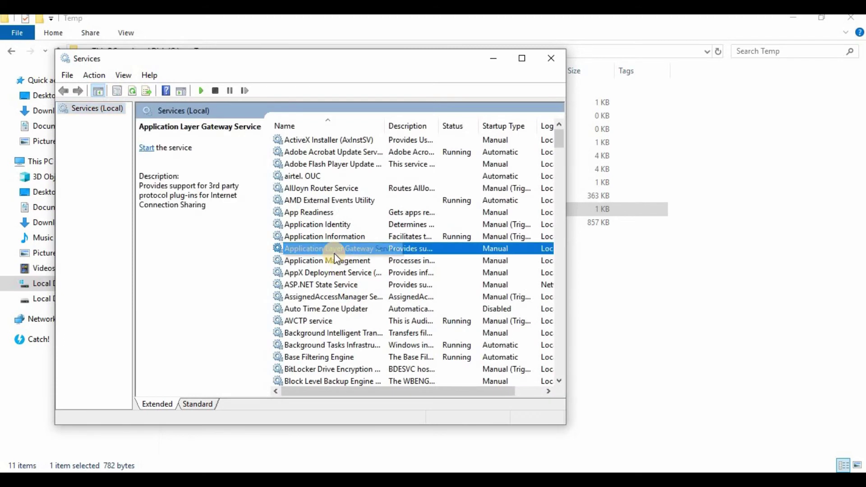
key(j)
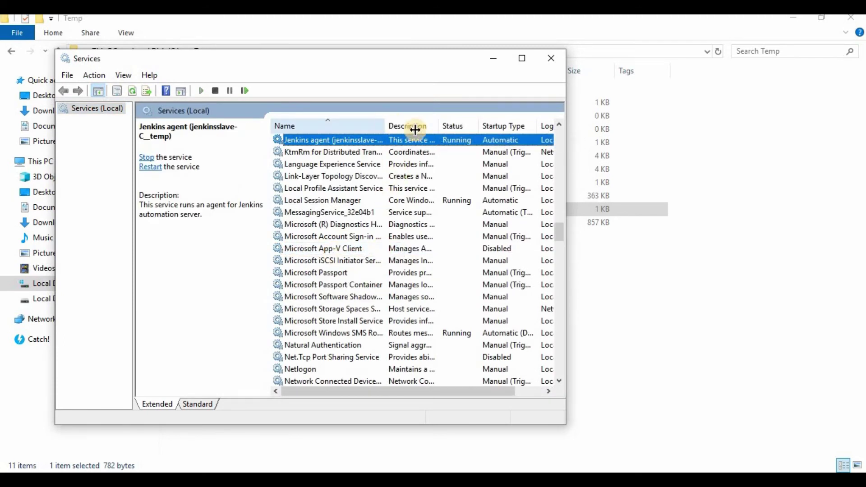
double_click(385, 126)
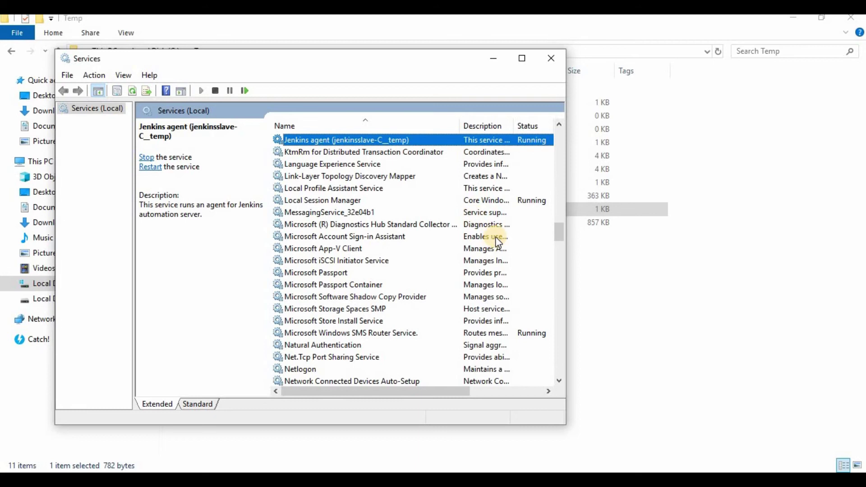
click(550, 62)
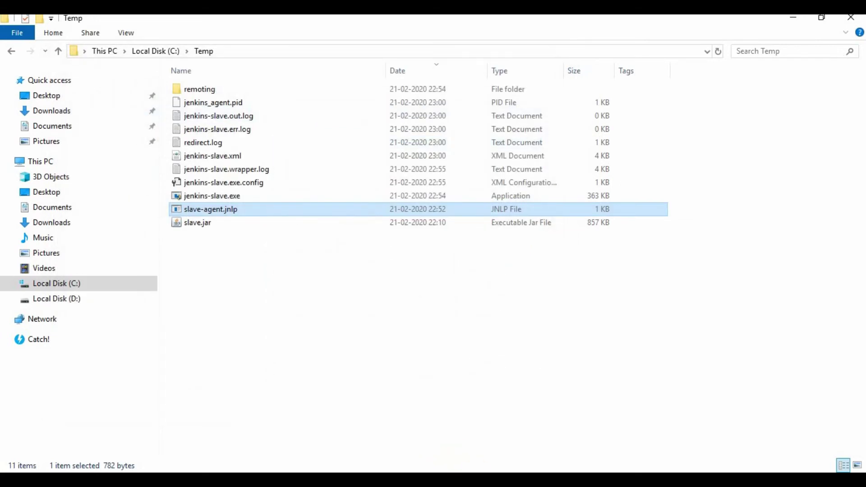
Step: Switch back to Jenkins in the browser, check the connection status of winslave1 and return to the node list
click(274, 174)
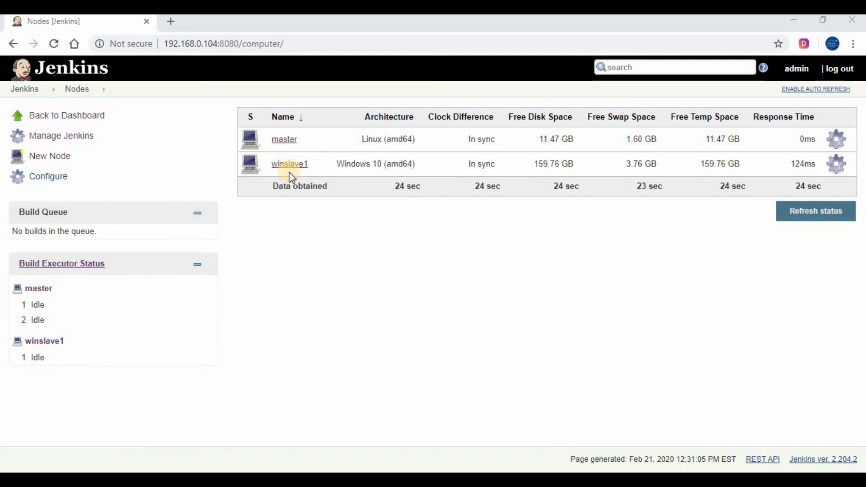
click(290, 168)
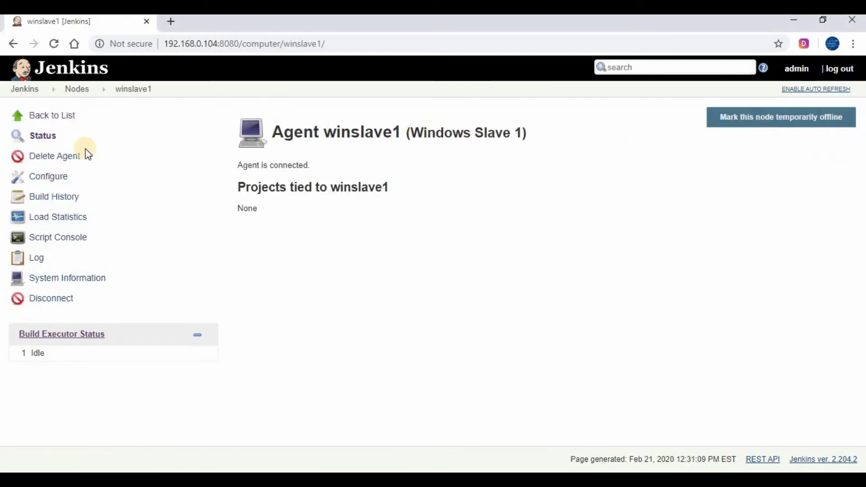
click(61, 119)
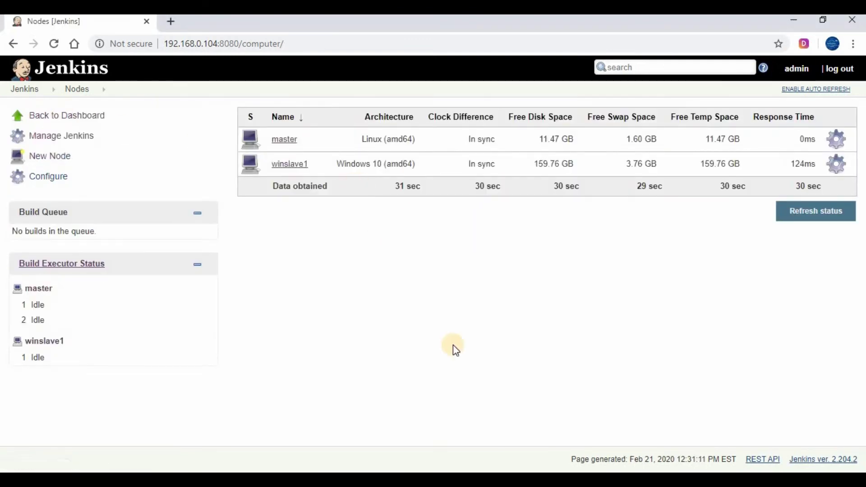
Step: Examine the Script Console, Load Statistics and System Information pages of the winslave1 agent
click(288, 166)
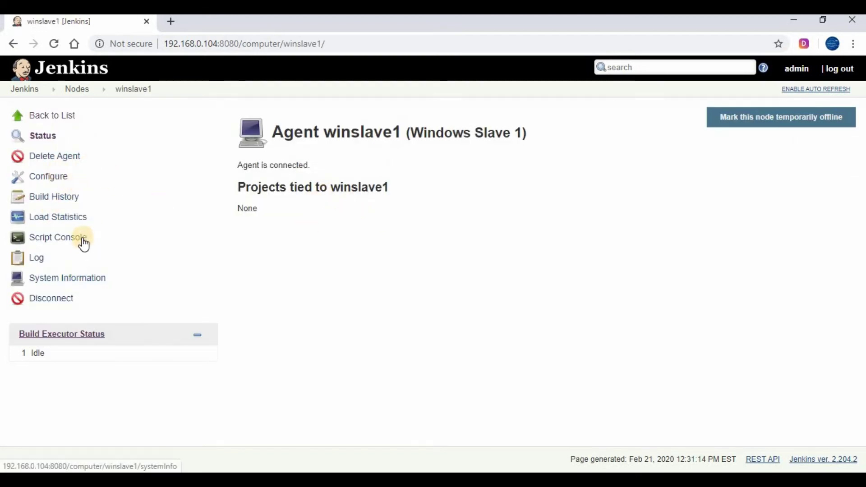
click(66, 238)
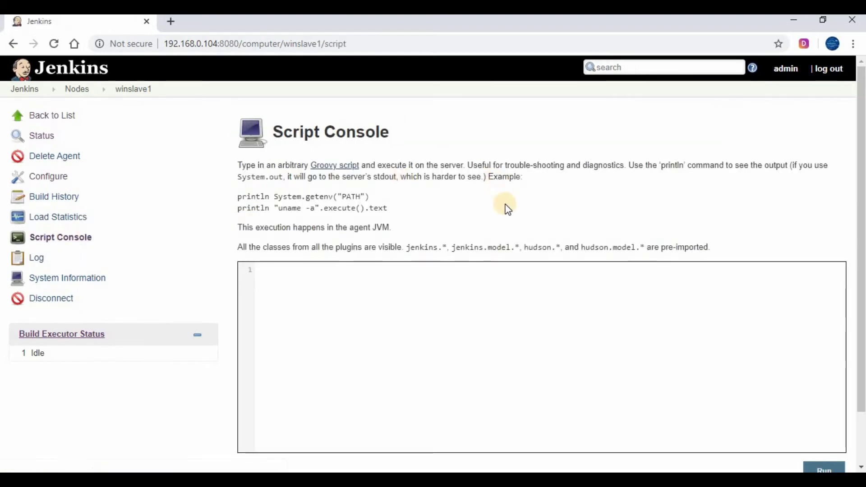
scroll(506, 206, down, 2)
scroll(151, 205, up, 2)
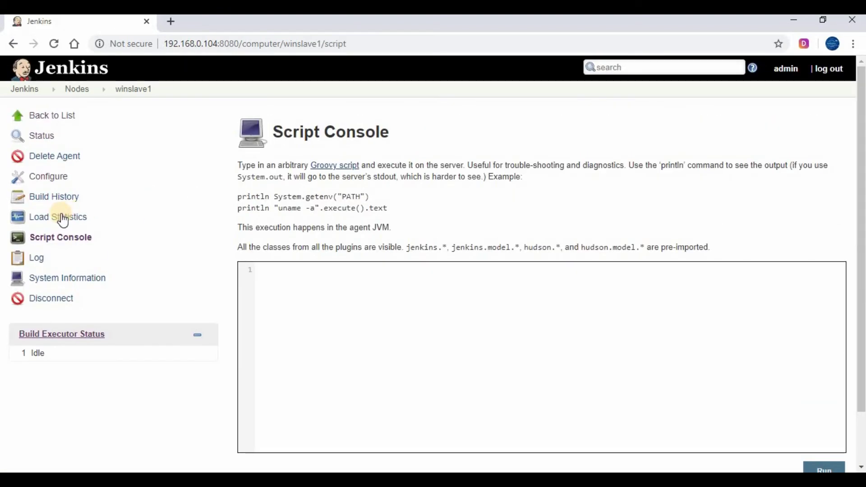
click(62, 221)
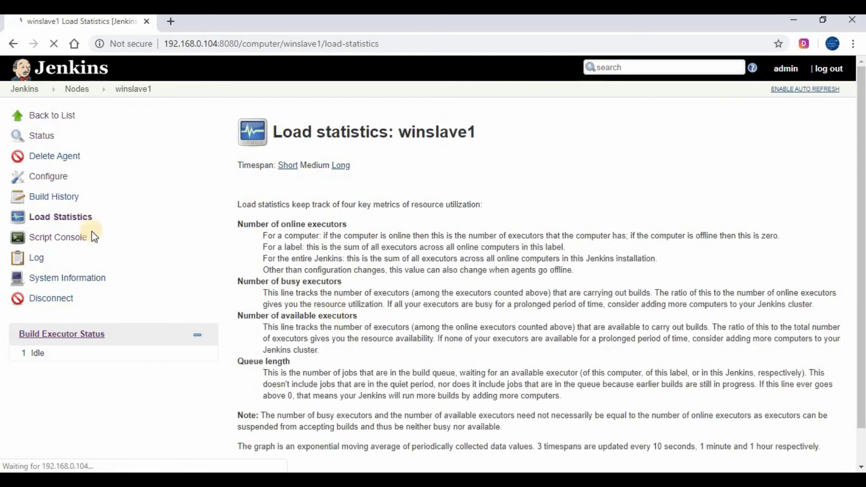
scroll(91, 231, down, 1)
click(79, 240)
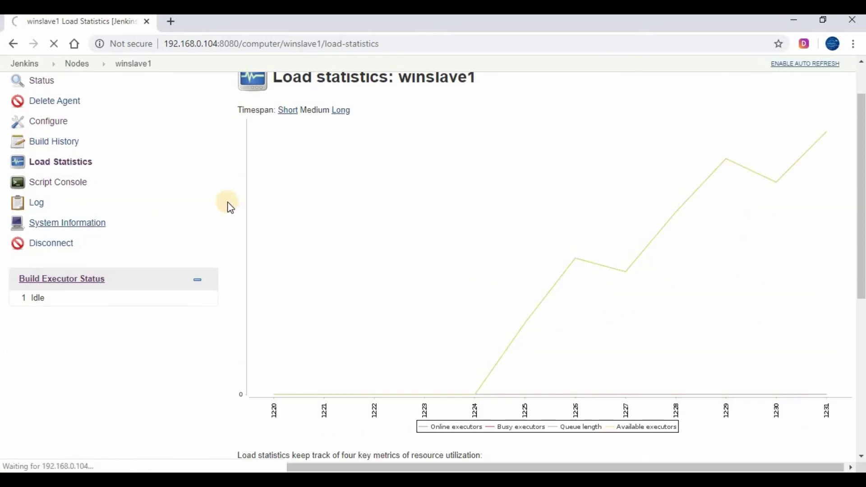
scroll(494, 193, down, 5)
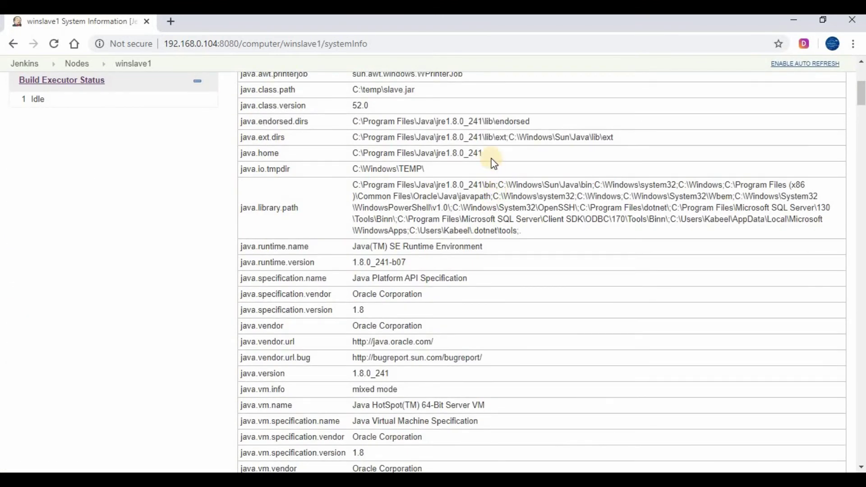
Step: Examine the system properties of the winslave1 agent, including its Java and operating system entries
scroll(474, 133, up, 3)
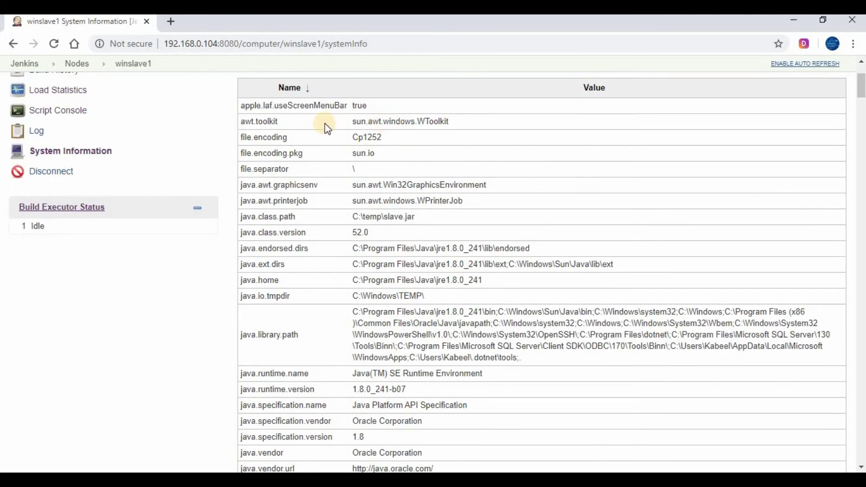
scroll(351, 126, up, 2)
scroll(406, 226, down, 1)
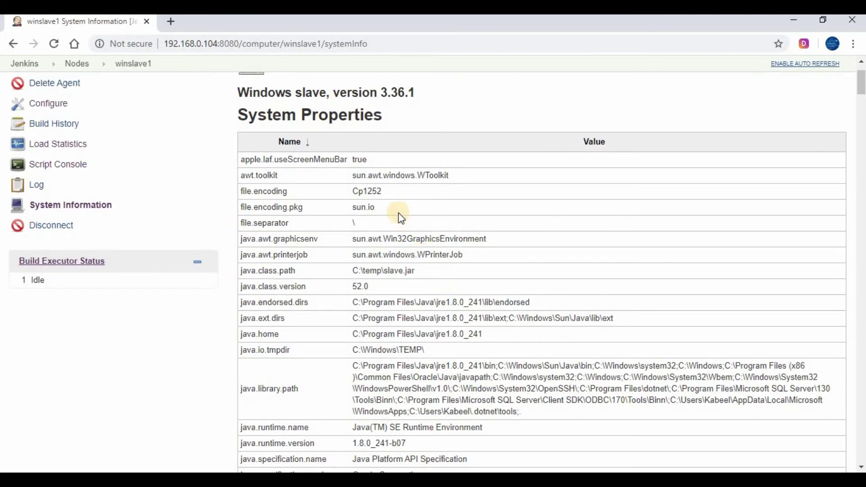
scroll(399, 211, down, 2)
scroll(405, 211, down, 12)
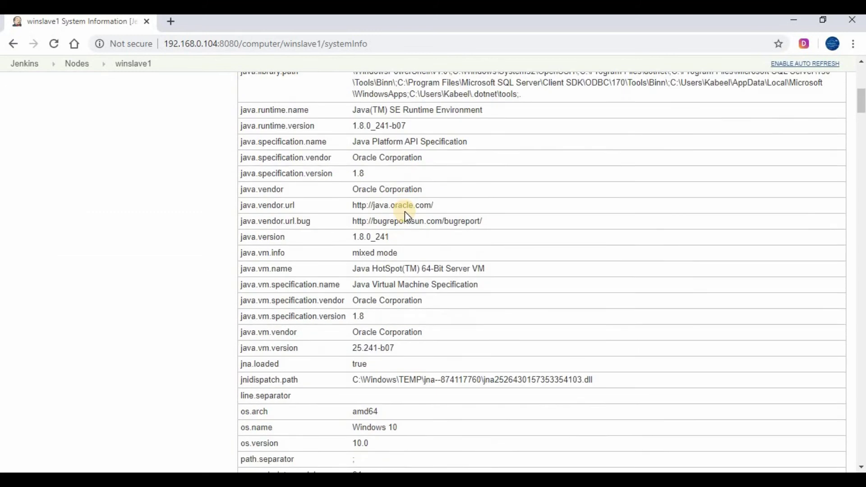
scroll(404, 215, down, 5)
scroll(412, 214, up, 15)
scroll(397, 219, up, 1)
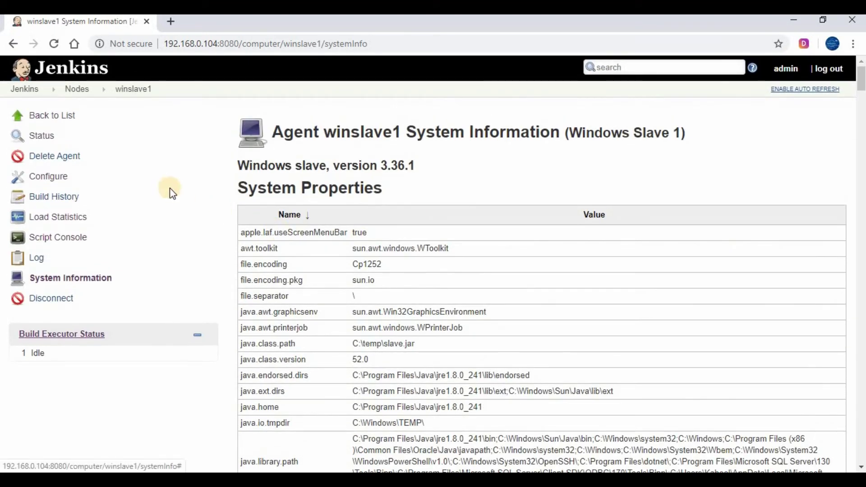
Step: Disconnect the winslave1 agent and copy the command for running it from the agent command line
click(56, 300)
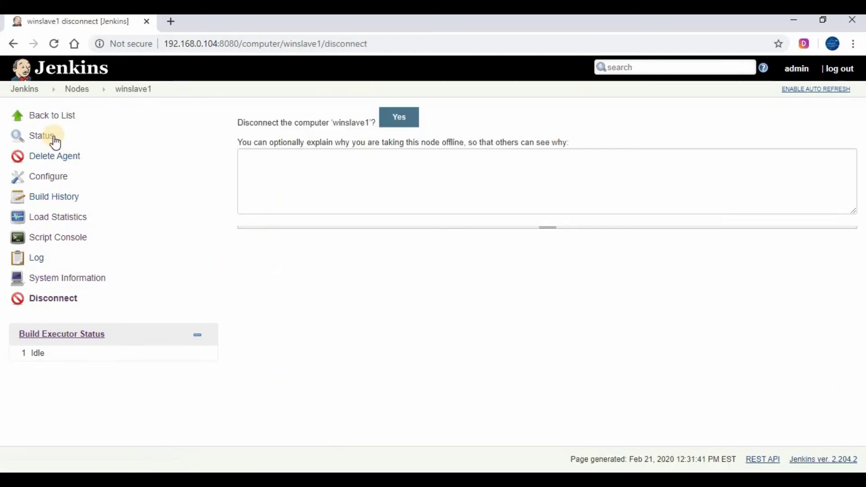
click(408, 118)
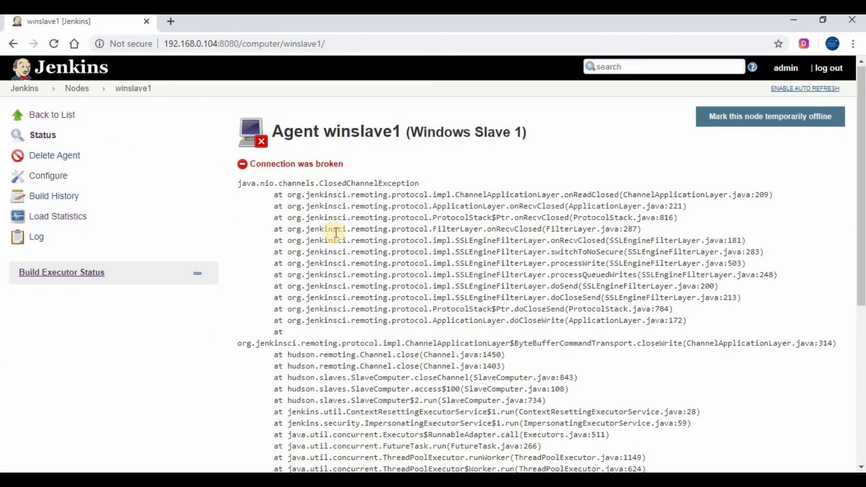
scroll(328, 239, down, 6)
drag(265, 292, 641, 304)
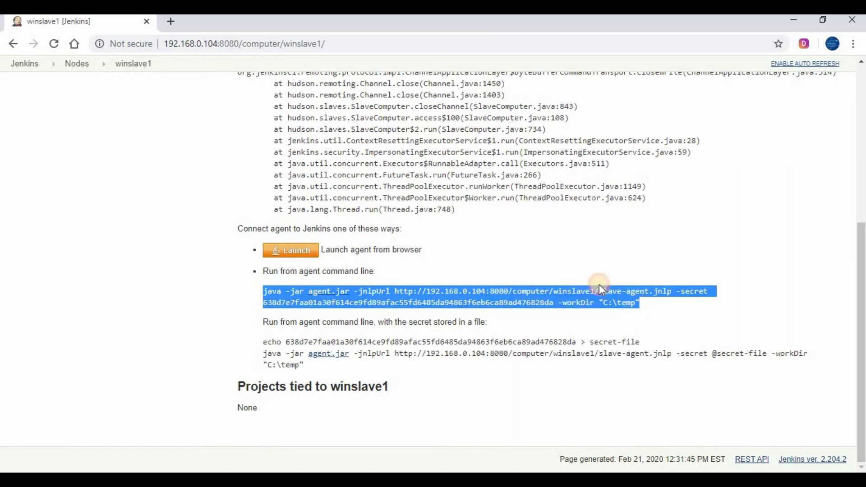
right_click(610, 294)
click(594, 294)
Step: Open Command Prompt and try to run the copied java -jar agent.jar command with the winslave1 JNLP URL, agent secret and work directory C:\temp
click(315, 478)
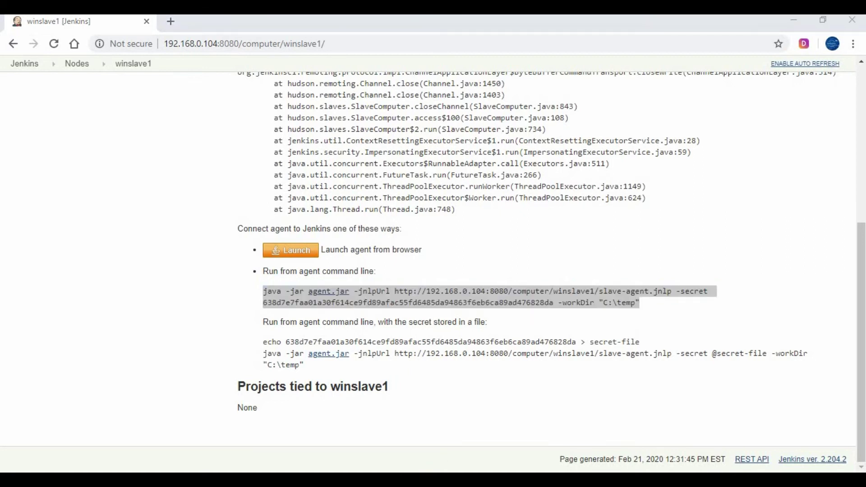
text(cm)
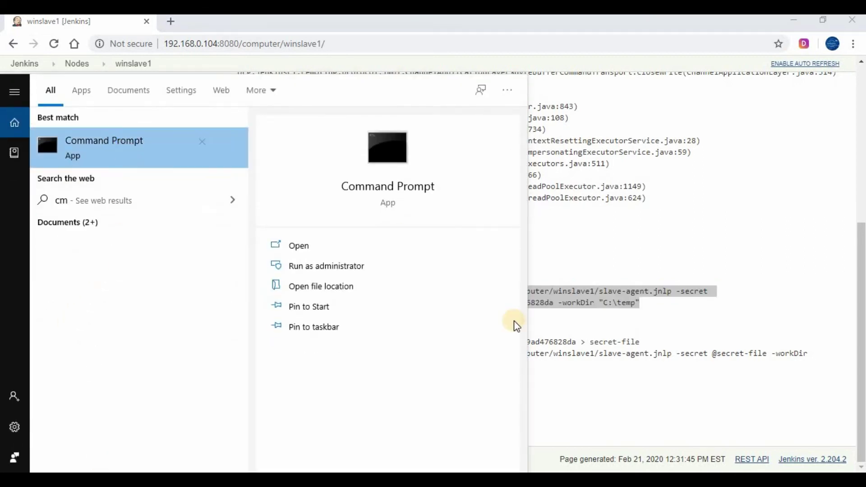
key(Return)
right_click(390, 204)
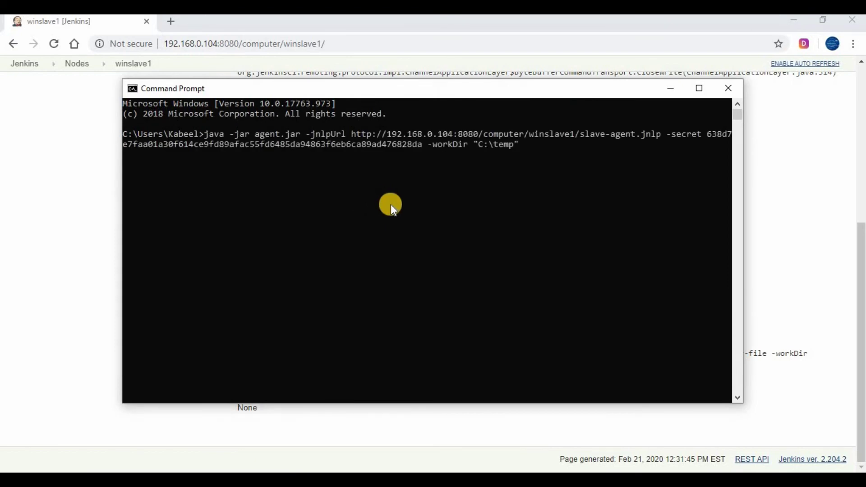
key(Return)
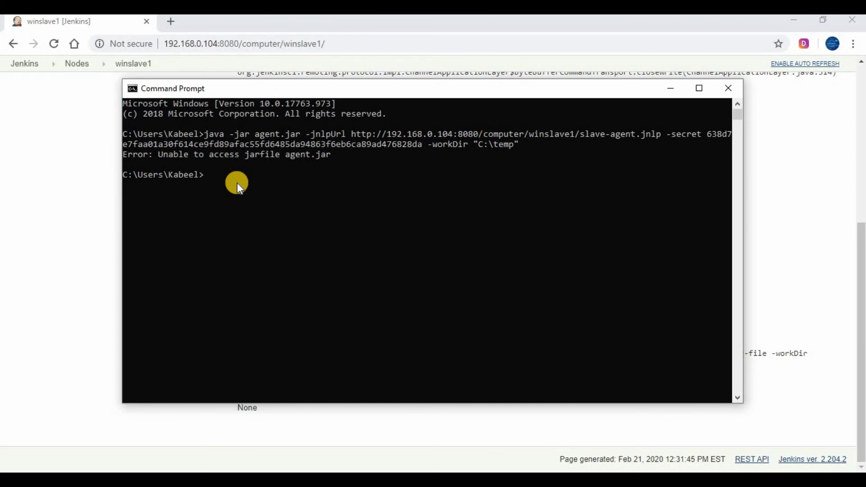
Step: Change to the C:\temp directory and try the same java -jar agent.jar command with the agent secret from there
text(c)
text(d C:\temp)
key(Return)
key(Up)
key(Up)
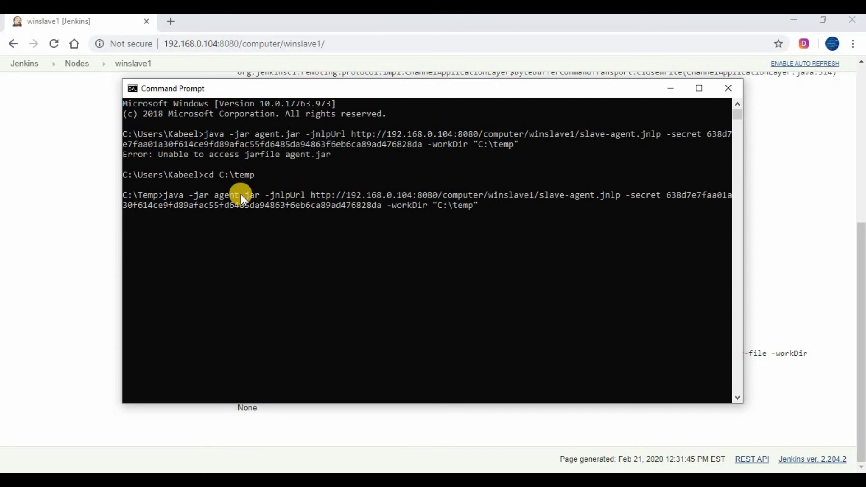
key(Return)
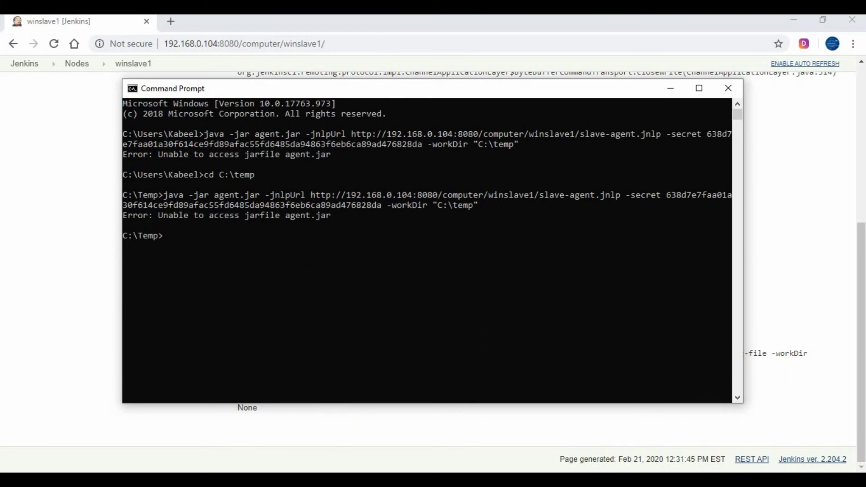
Step: Download agent.jar from the winslave1 page in Jenkins and check for the file in the C:\Temp folder
click(303, 295)
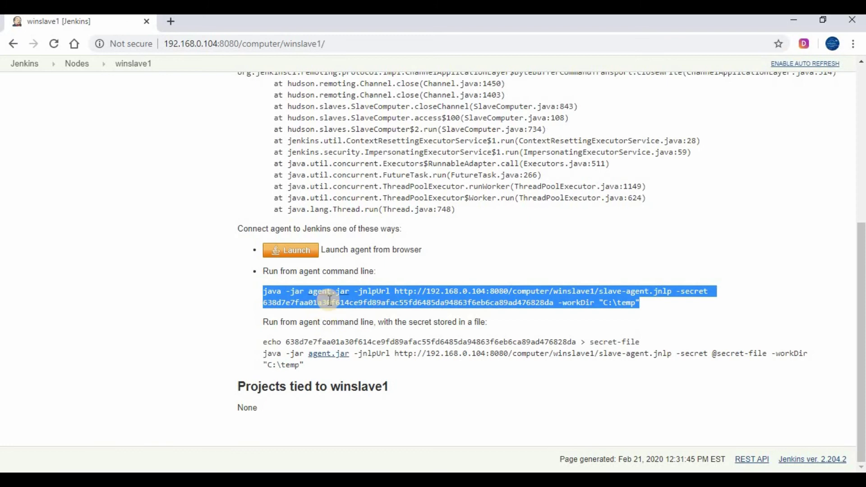
click(330, 297)
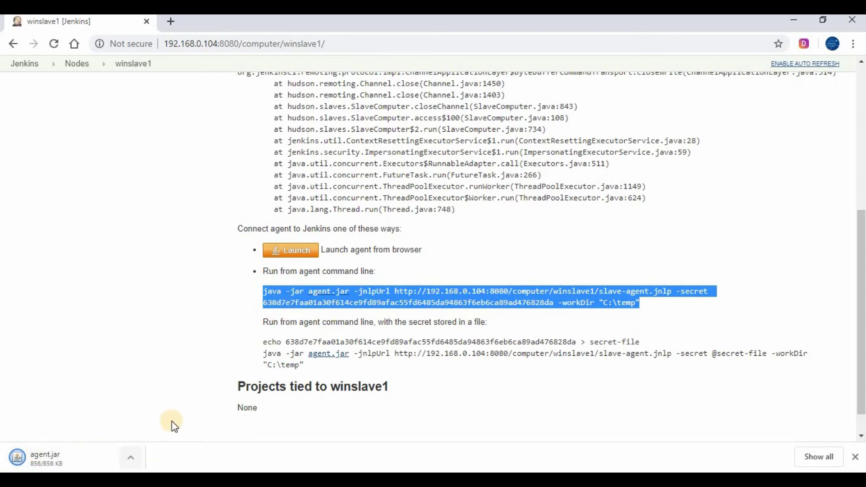
click(138, 453)
click(154, 412)
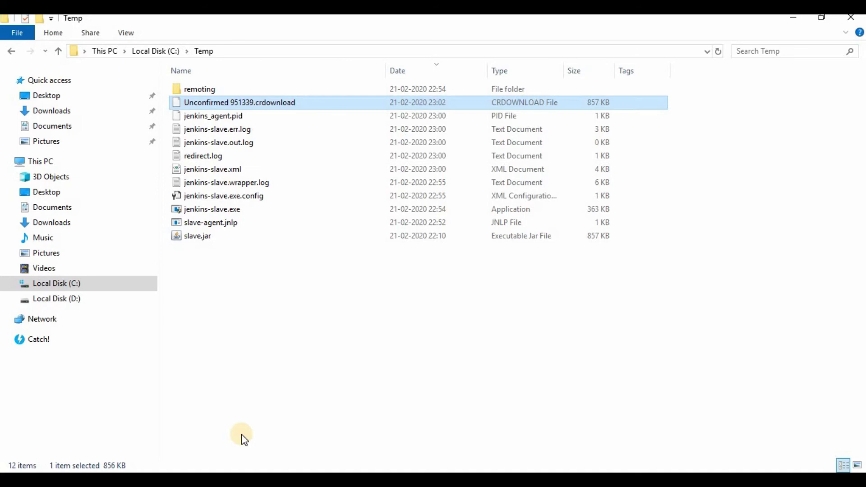
key(alt+Tab)
click(198, 458)
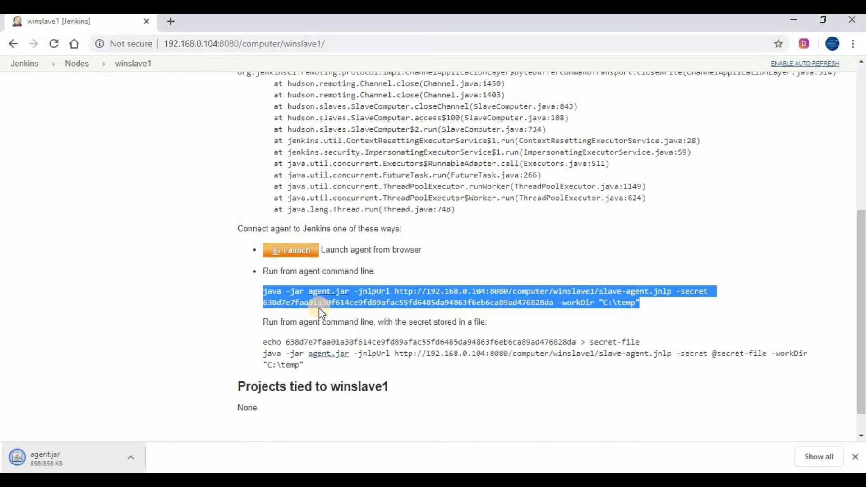
key(alt+Tab)
key(End)
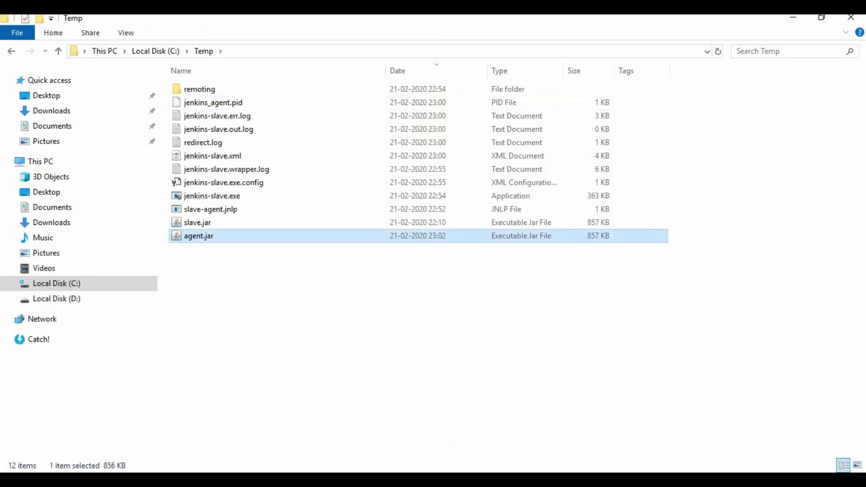
Step: Switch to Command Prompt and rerun the java -jar agent.jar command with the agent secret from C:\Temp, using the downloaded file
key(alt+Tab)
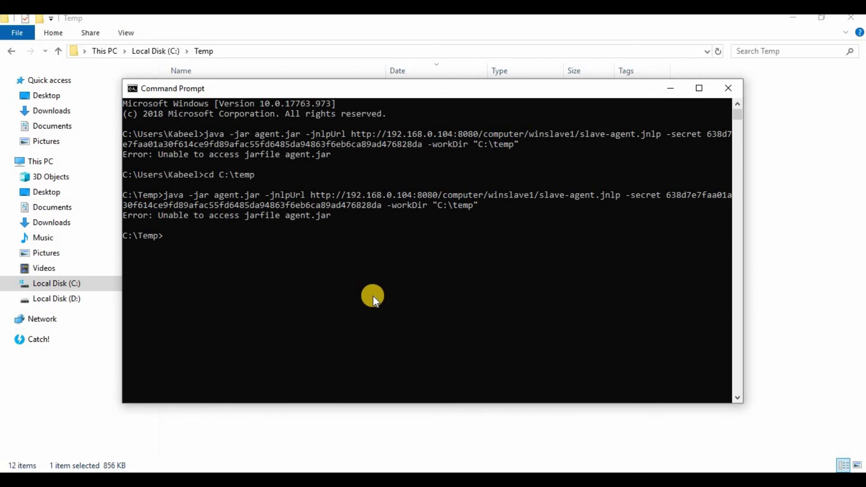
key(Up)
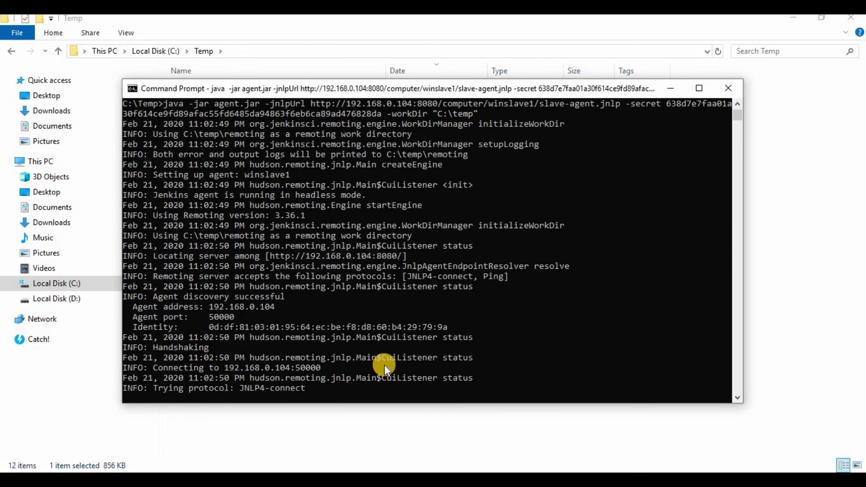
scroll(312, 353, down, 1)
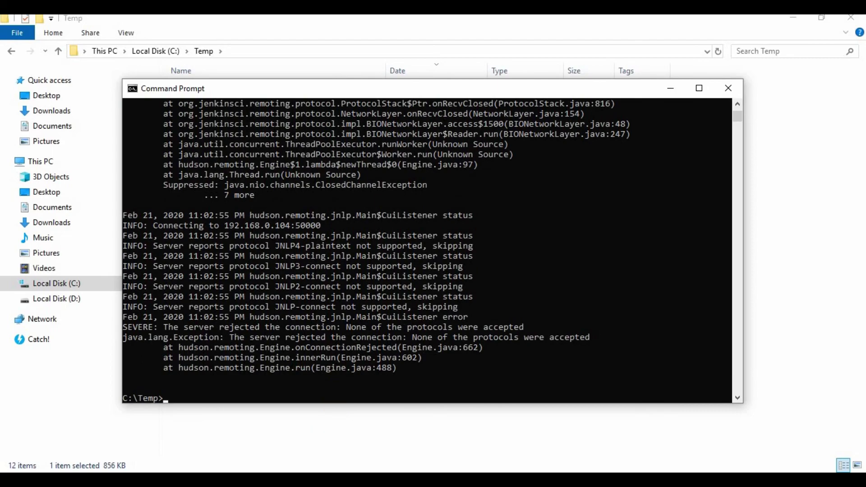
Step: Switch to Jenkins in the browser, check winslave1's status in the node list and compare it with the Command Prompt output
key(alt+Tab)
scroll(164, 240, up, 10)
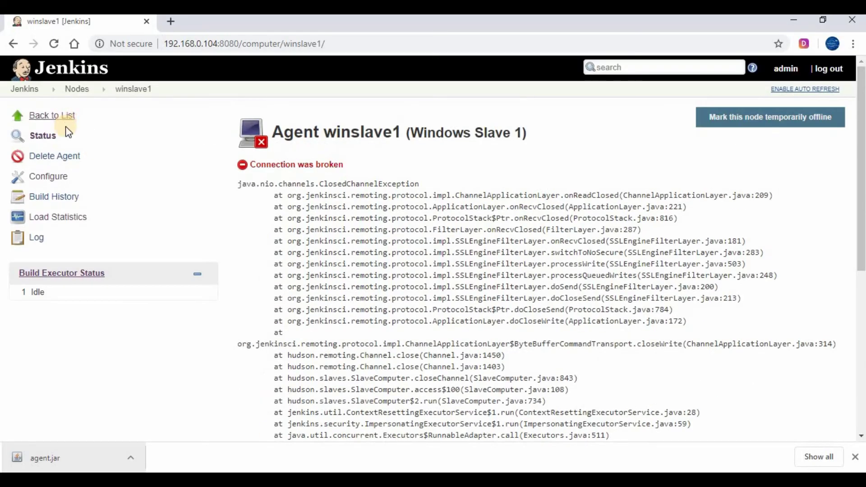
click(60, 117)
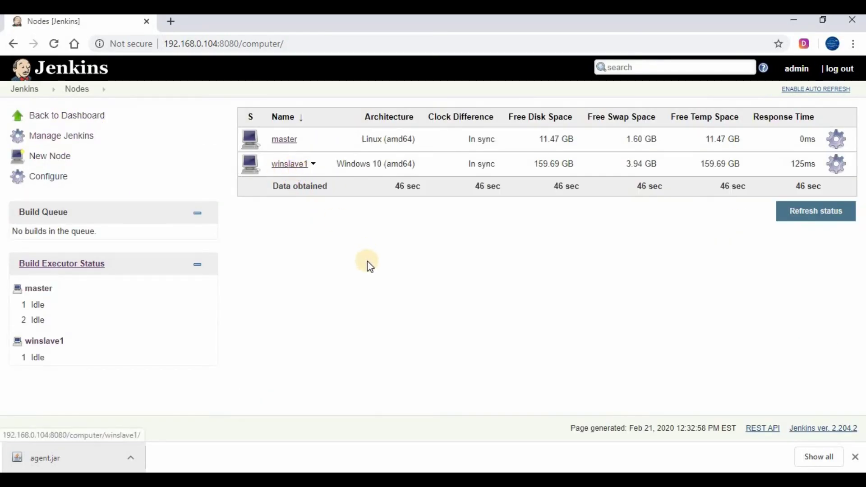
key(alt+Tab)
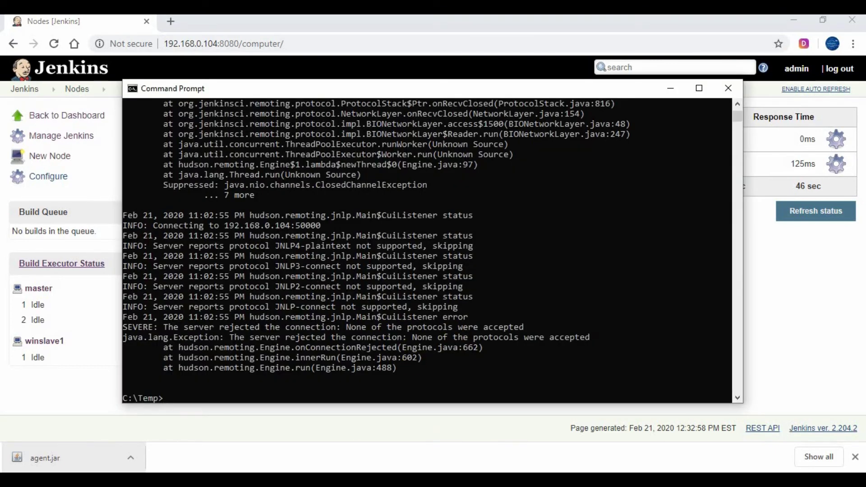
click(442, 410)
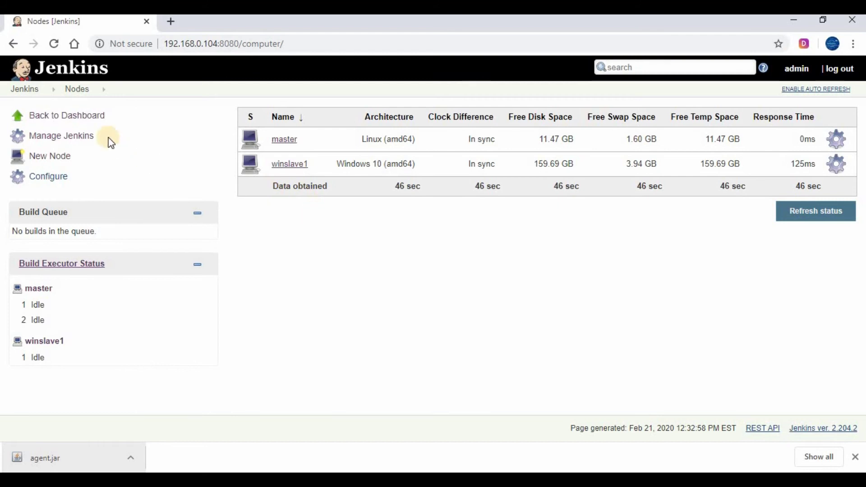
Step: Create a new freestyle project named JenkinsSlaveJob from the Jenkins dashboard and dismiss the browser's download bar
click(85, 119)
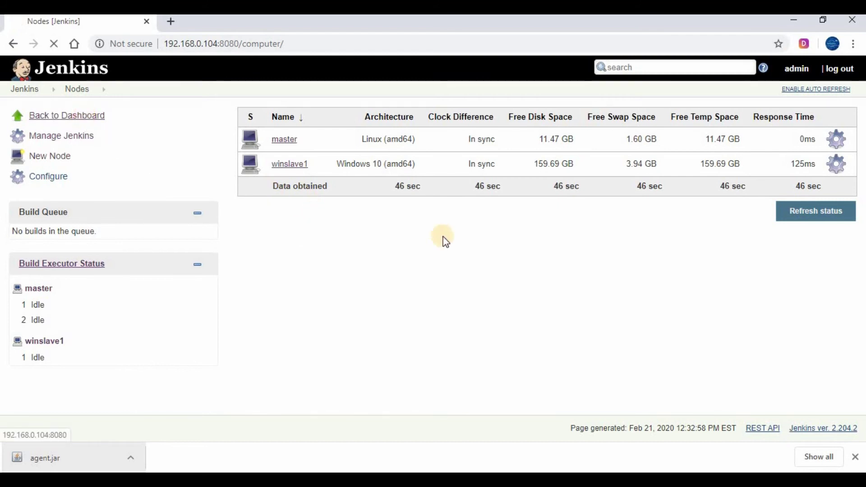
click(319, 169)
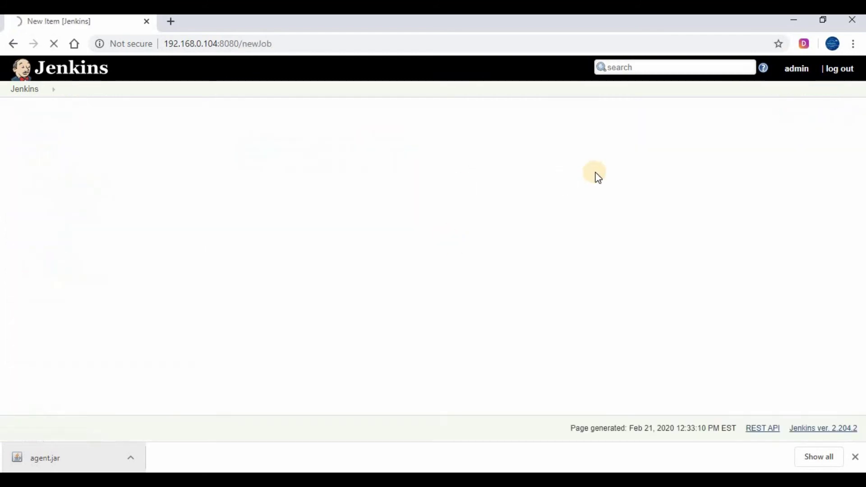
click(537, 154)
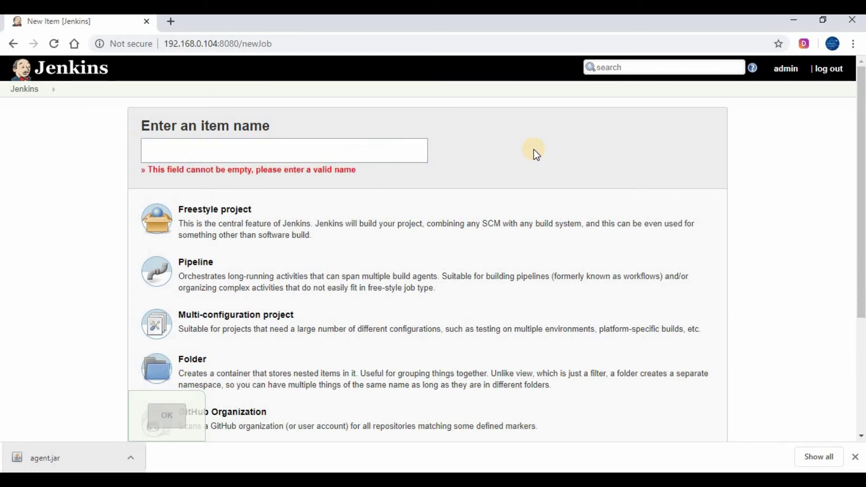
click(213, 153)
text(JenkinsSlaveJob)
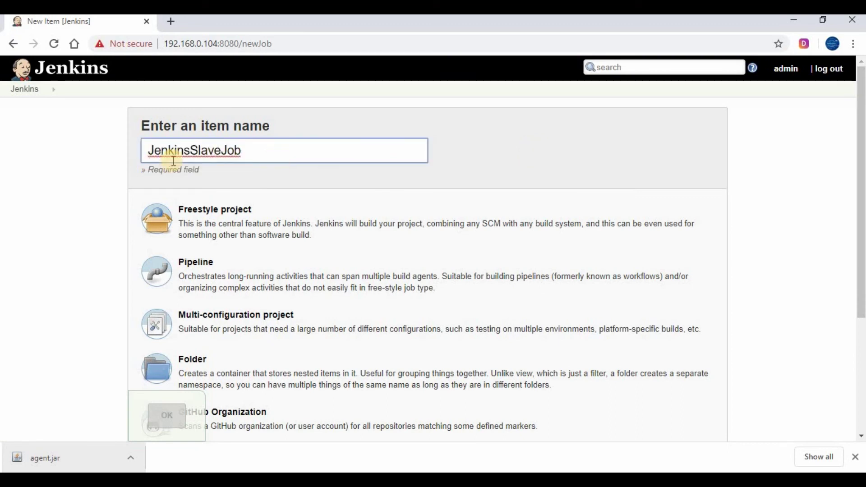
click(223, 217)
click(184, 421)
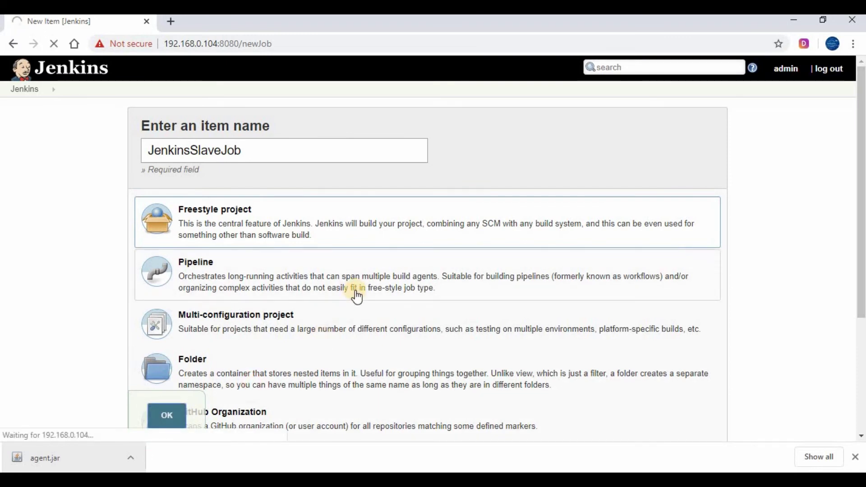
scroll(586, 397, down, 1)
click(856, 458)
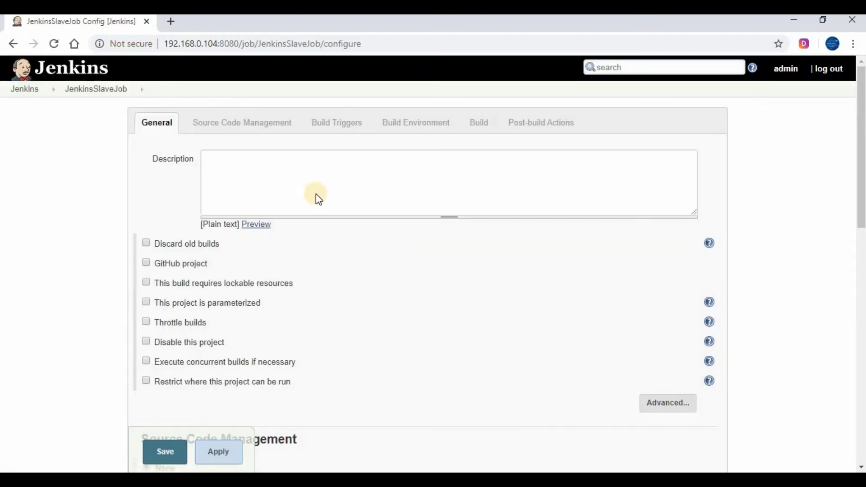
Step: Add an Execute Windows batch command build step to the job with the command echo " this is windows slave testing Job"
scroll(315, 196, down, 1)
scroll(377, 221, down, 1)
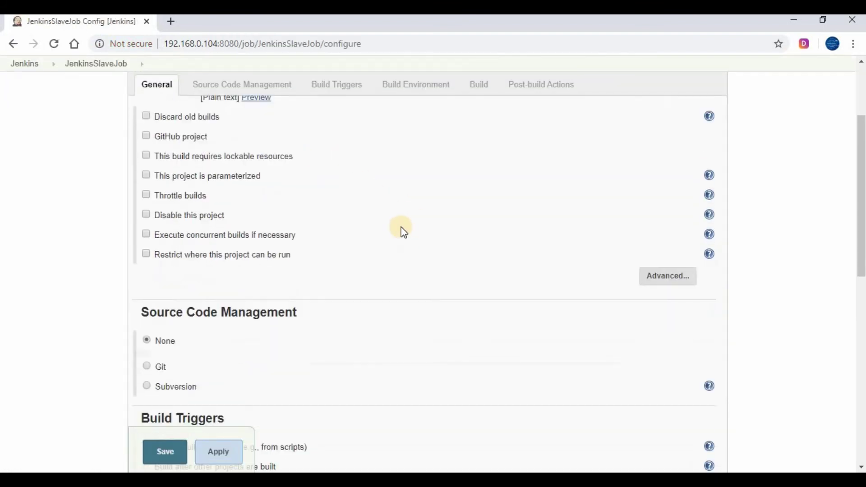
scroll(334, 241, down, 1)
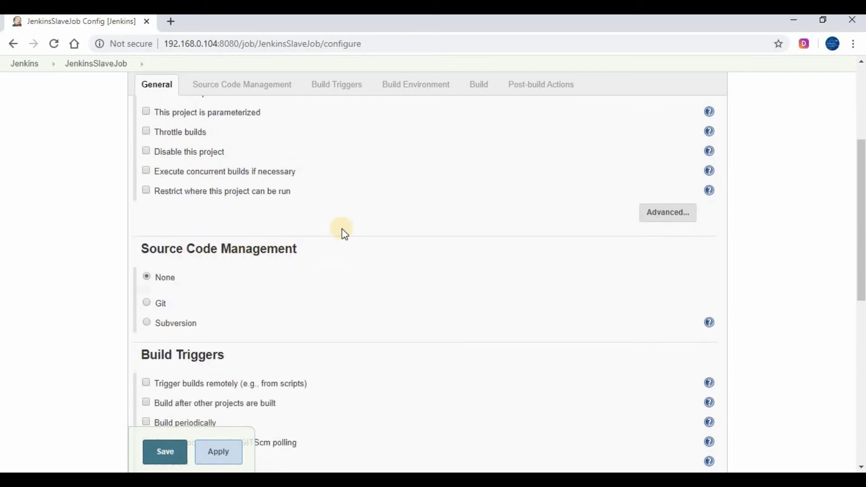
scroll(375, 230, down, 1)
scroll(409, 225, down, 2)
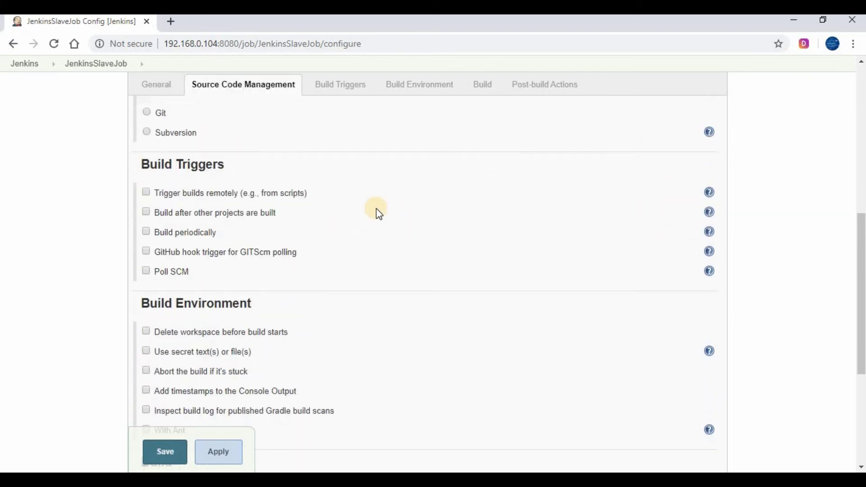
scroll(322, 203, down, 1)
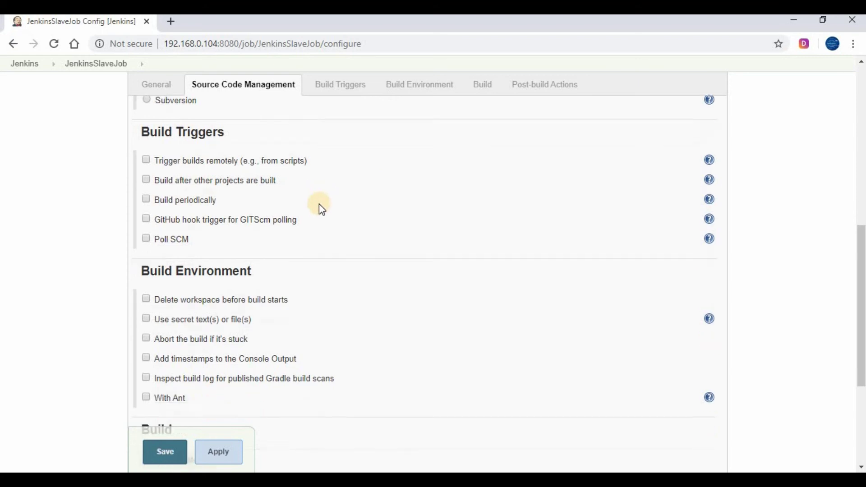
scroll(323, 203, down, 1)
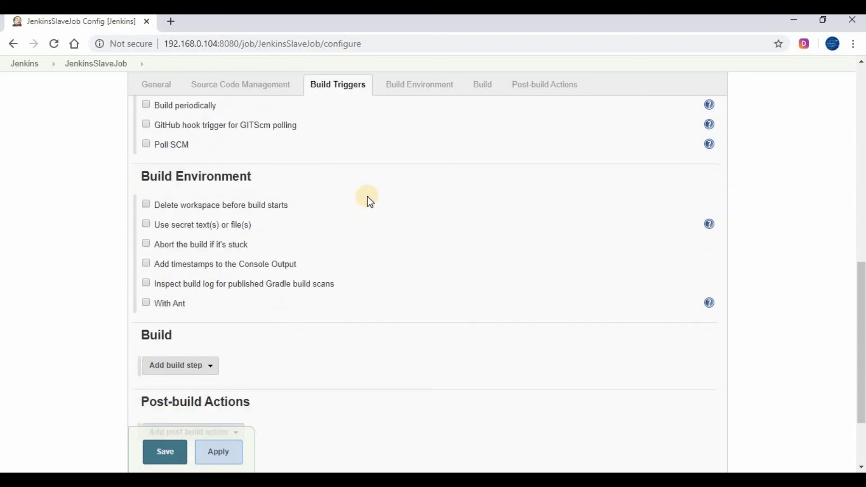
scroll(316, 234, down, 1)
click(210, 310)
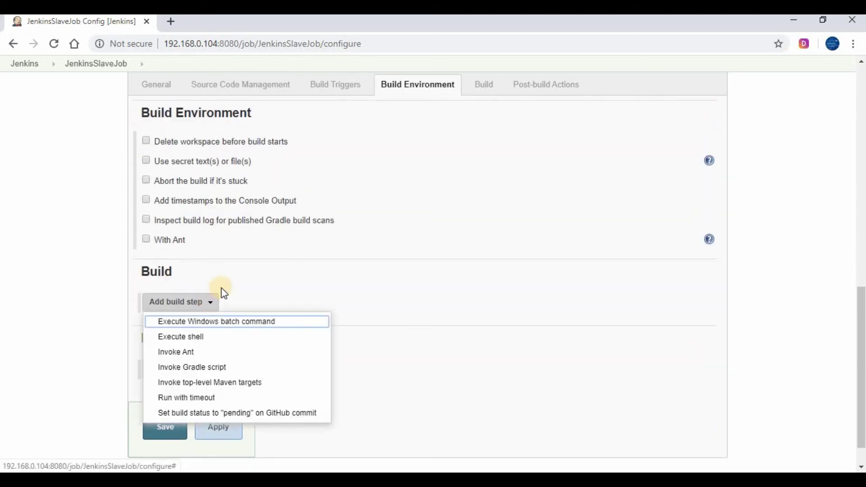
click(208, 325)
scroll(289, 253, down, 2)
click(277, 230)
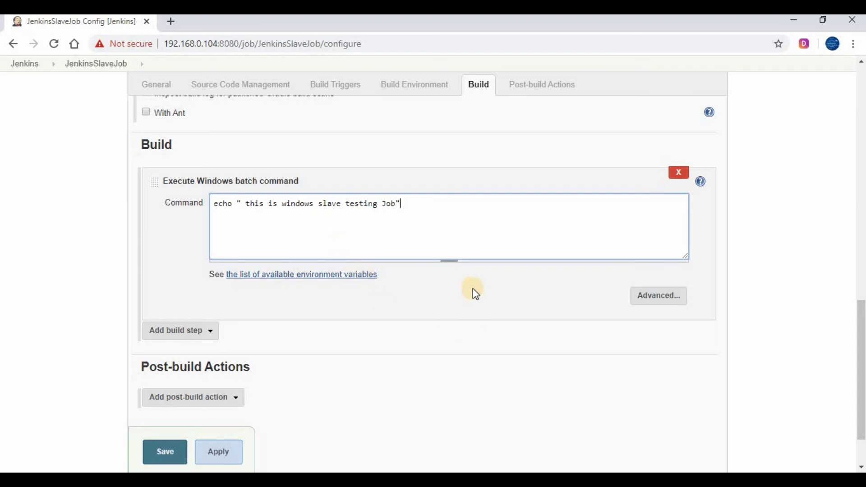
scroll(442, 302, down, 1)
scroll(433, 287, up, 2)
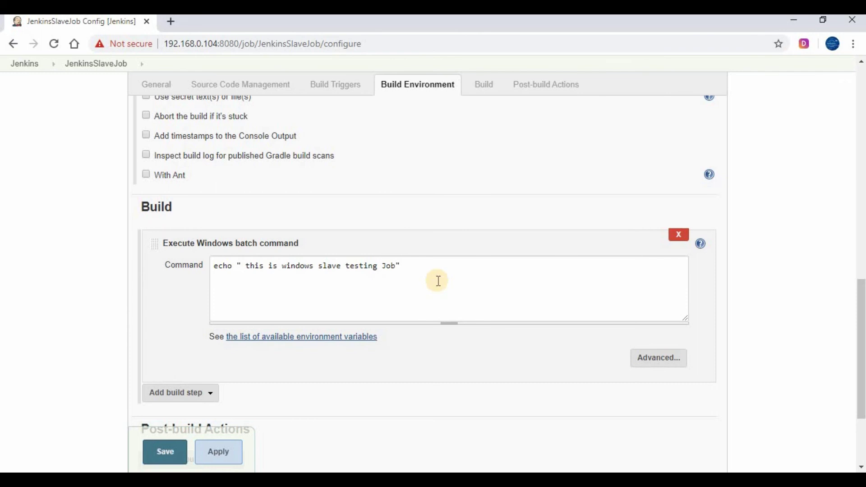
scroll(359, 271, down, 3)
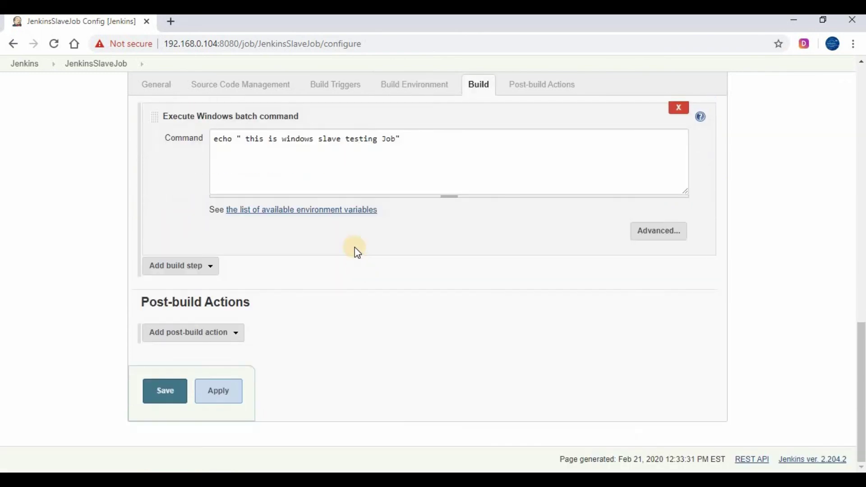
scroll(514, 257, up, 1)
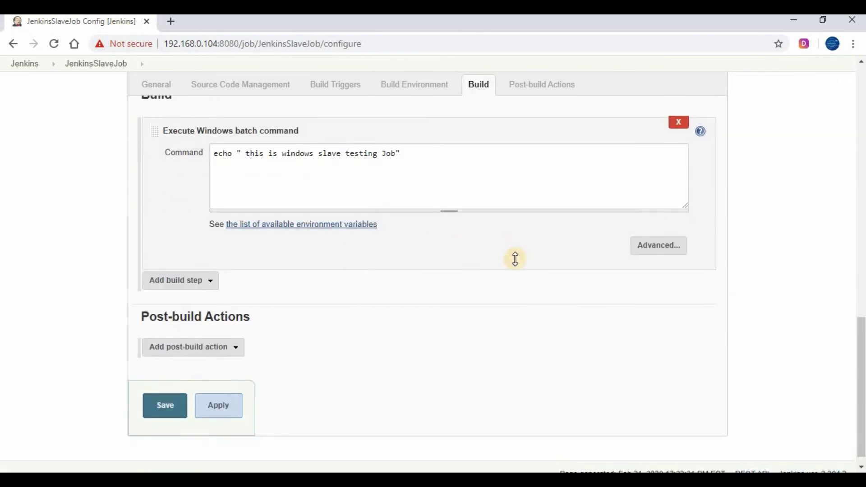
Step: Restrict where the project can be run, using winslave1 as the label expression
scroll(429, 269, up, 3)
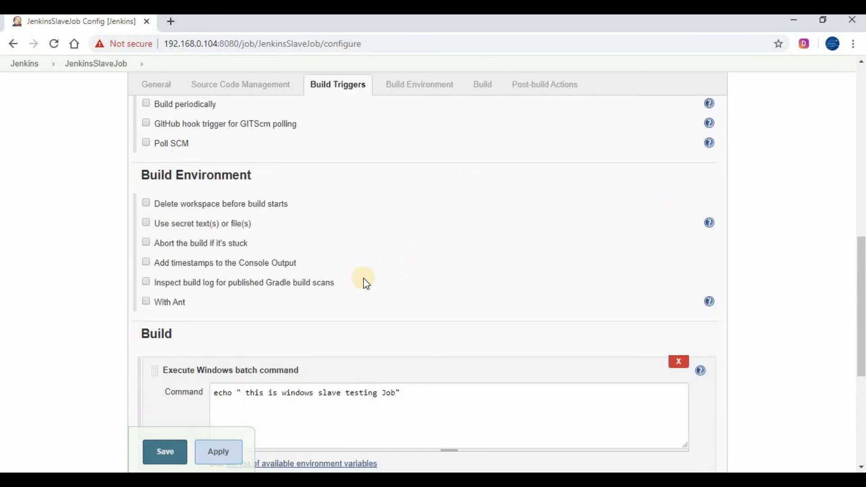
scroll(364, 266, up, 4)
scroll(366, 269, up, 3)
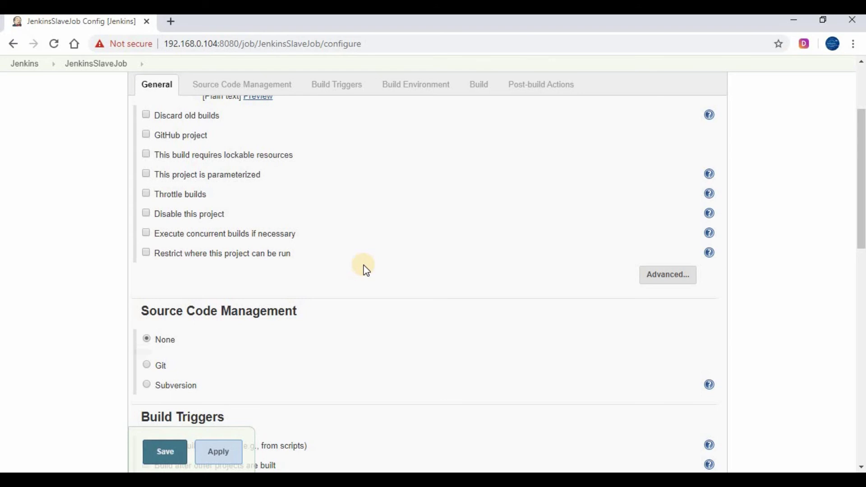
scroll(366, 269, up, 1)
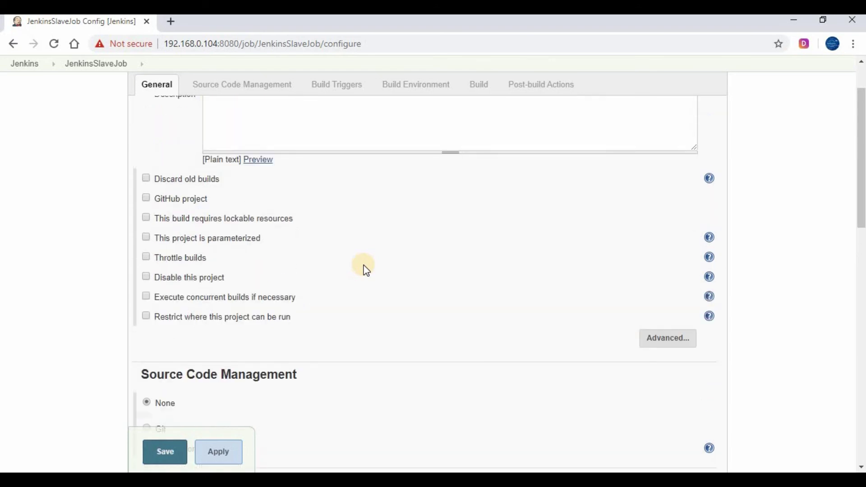
click(146, 316)
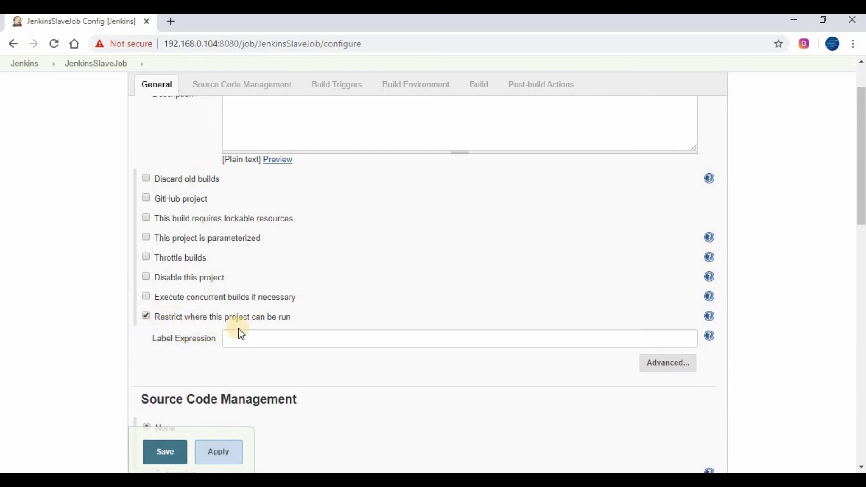
click(263, 341)
text(w)
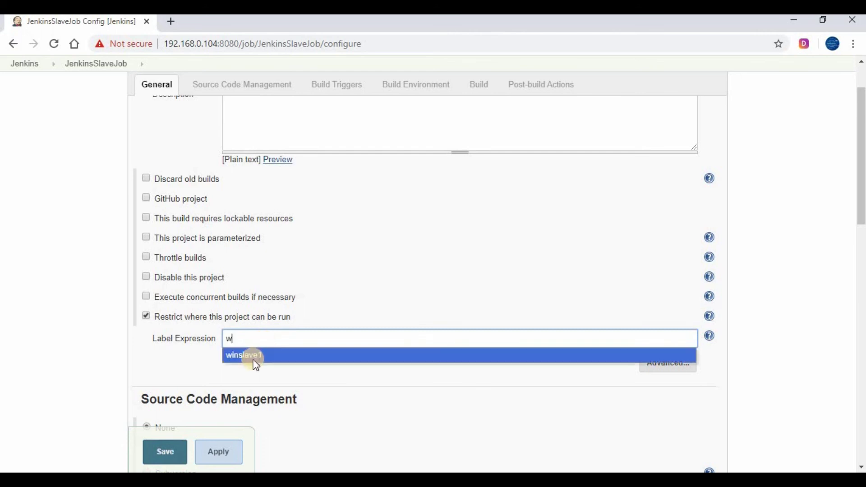
click(276, 354)
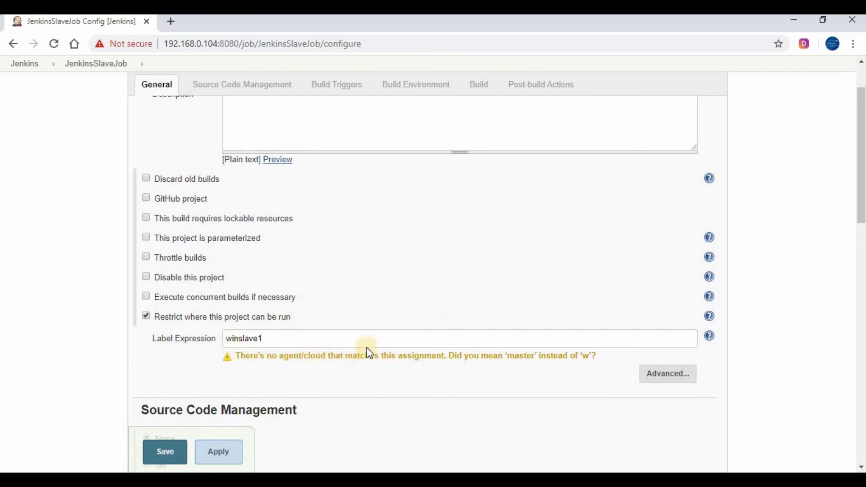
click(309, 339)
click(327, 307)
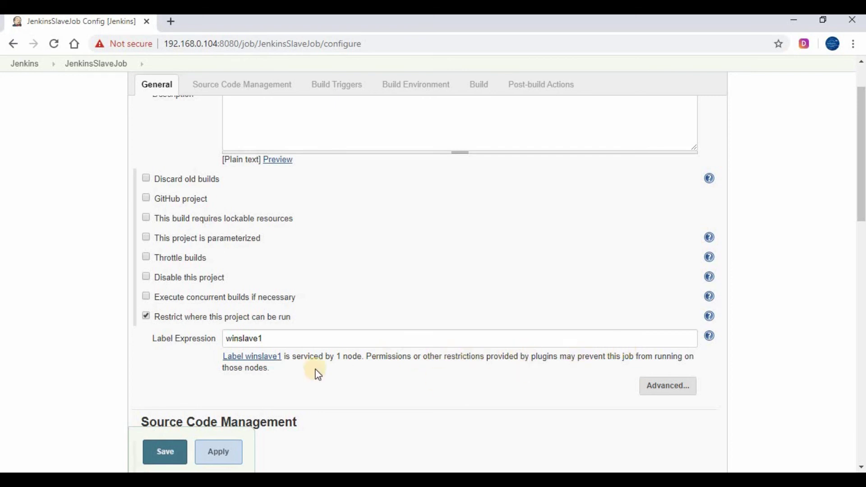
click(302, 381)
Step: Save the JenkinsSlaveJob configuration and run its first build, opening the console output of build #1
scroll(385, 299, down, 3)
scroll(271, 282, down, 9)
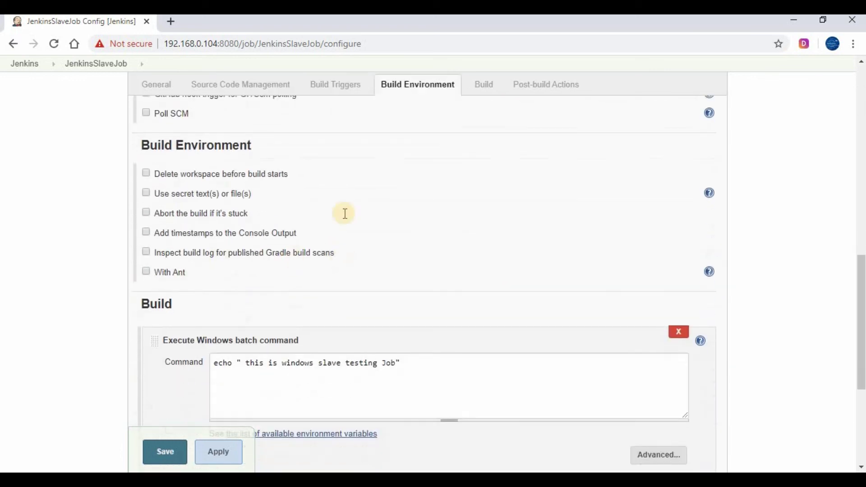
scroll(379, 210, down, 4)
scroll(360, 279, down, 1)
click(177, 392)
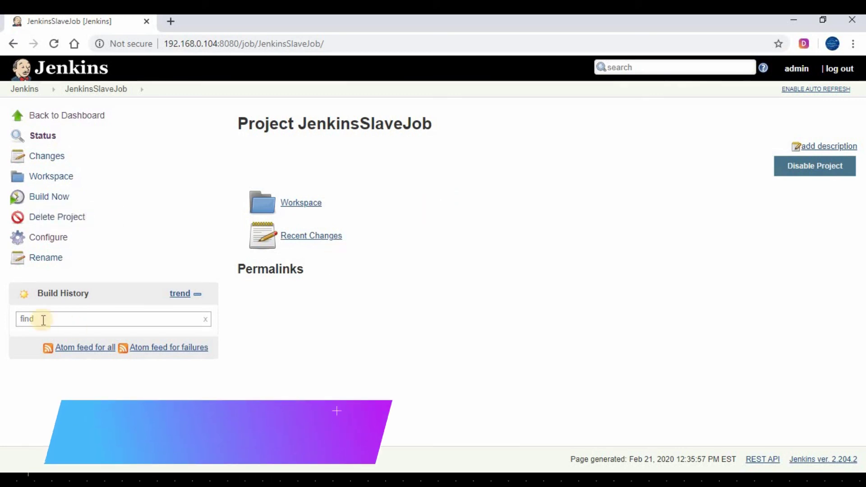
click(19, 342)
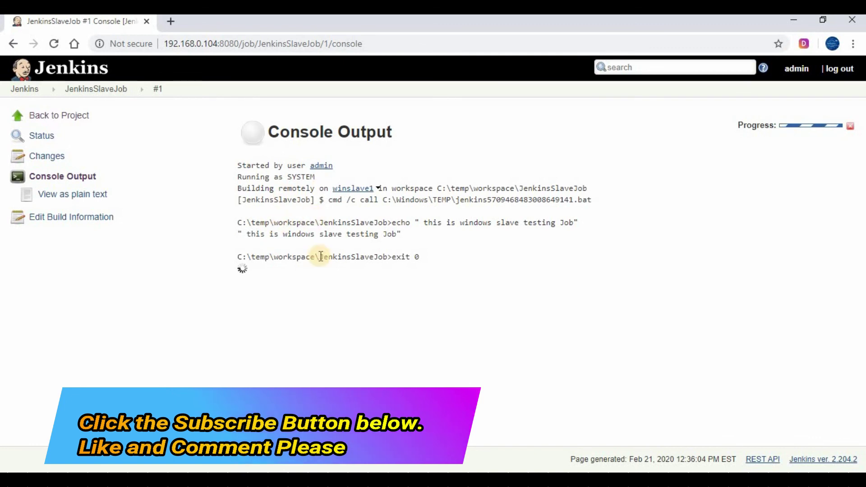
Step: Switch to File Explorer and open the workspace folder in C:\Temp to check for the job's folder
key(alt+Tab)
right_click(274, 333)
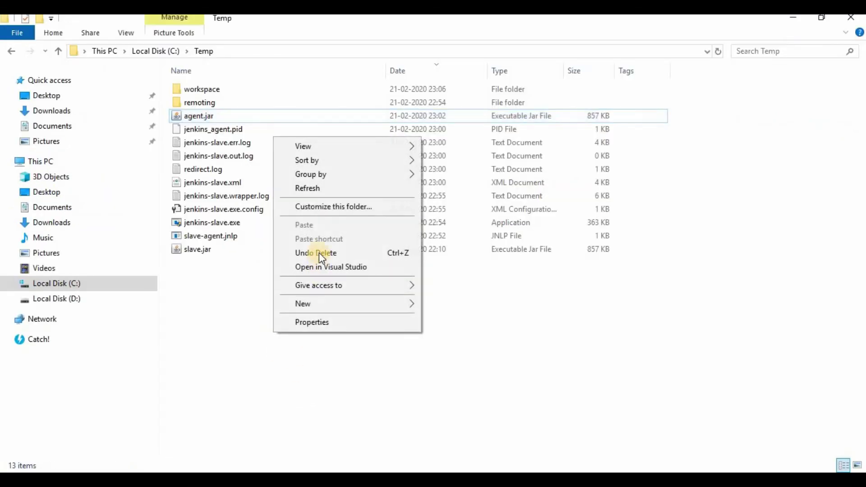
click(209, 90)
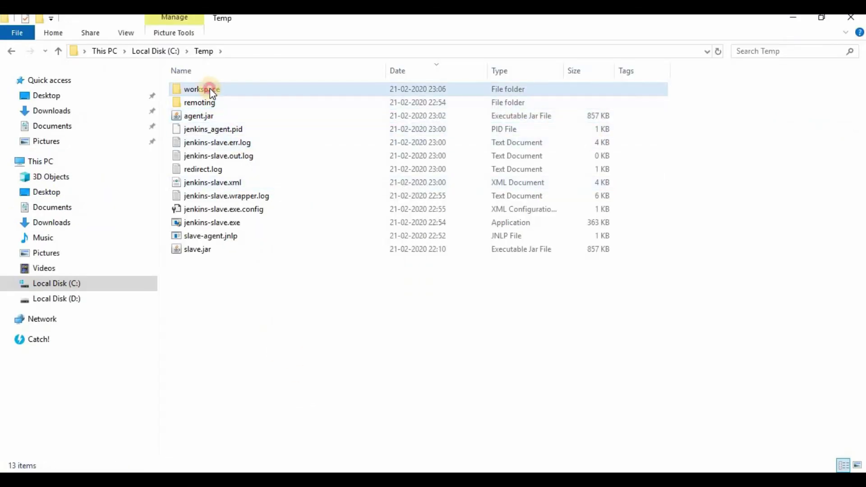
click(210, 88)
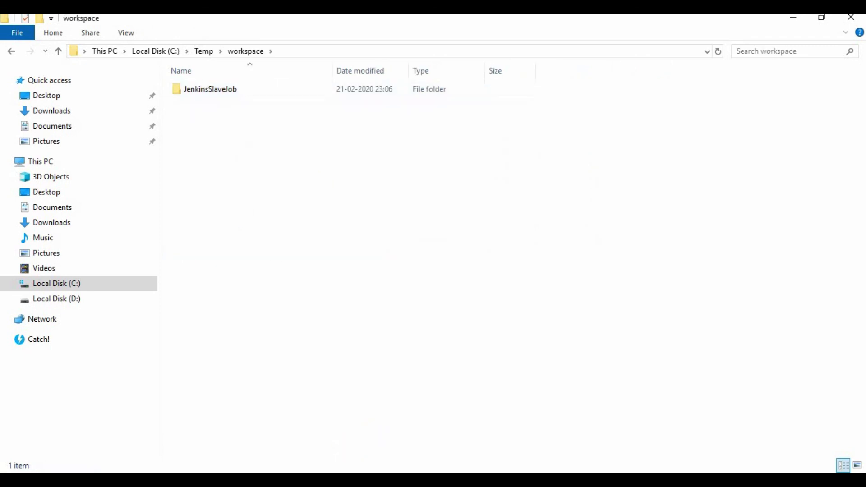
Step: Switch to Jenkins in the browser and examine the echo command lines in build #1's console output
key(alt+Tab)
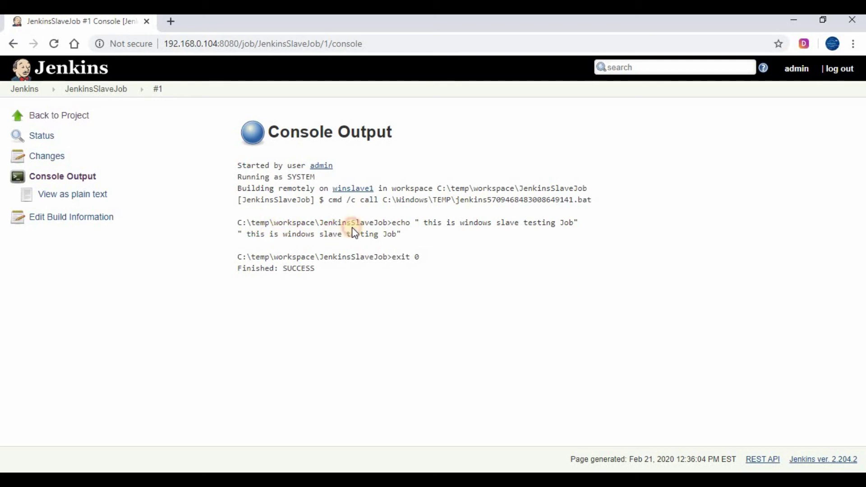
drag(238, 222, 401, 234)
click(352, 445)
Step: Switch to File Explorer, inspect the JenkinsSlaveJob folder inside workspace, and return to the C:\Temp folder
key(alt+Tab)
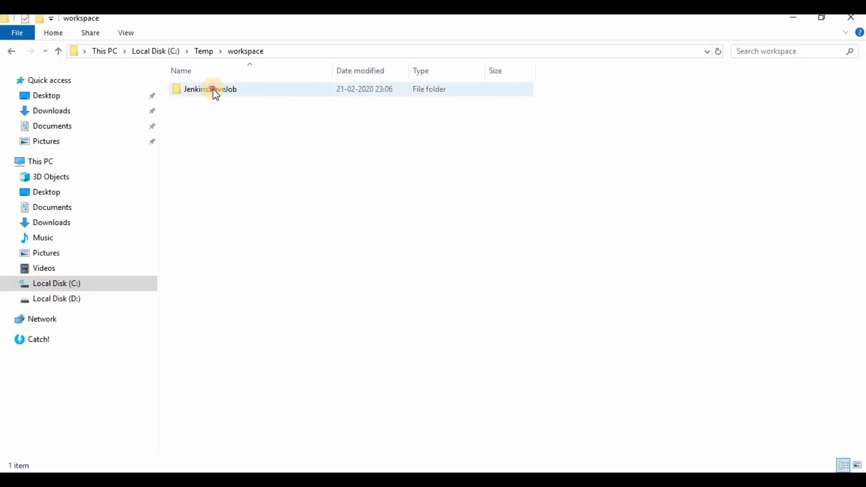
double_click(213, 88)
click(256, 51)
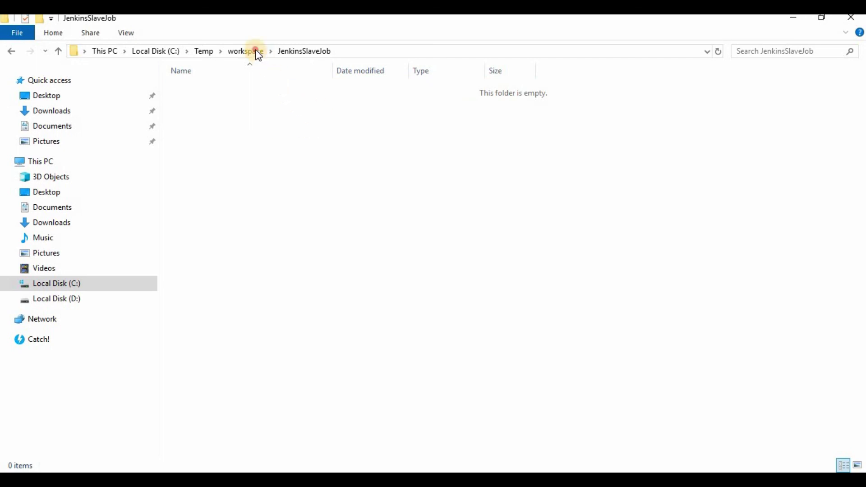
click(206, 51)
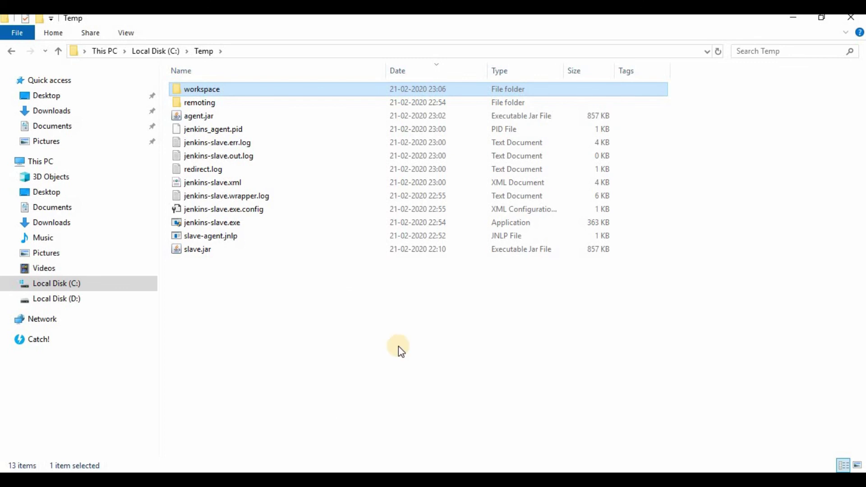
Step: Switch to Jenkins and examine the console output for the build's node, workspace path, batch file and echoed text
key(alt+Tab)
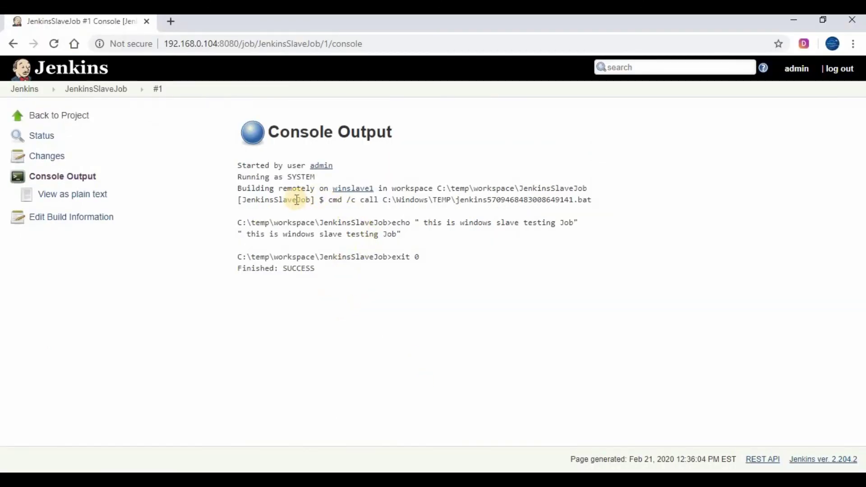
drag(253, 188, 586, 190)
click(403, 221)
drag(422, 198, 580, 199)
click(580, 198)
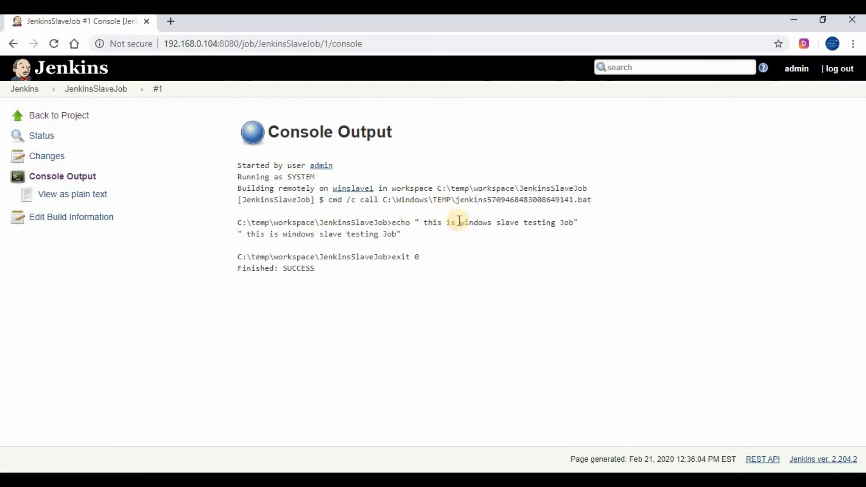
drag(254, 234, 412, 247)
click(415, 255)
Step: Return to the JenkinsSlaveJob project page and open its workspace to check which node and files it has
click(78, 118)
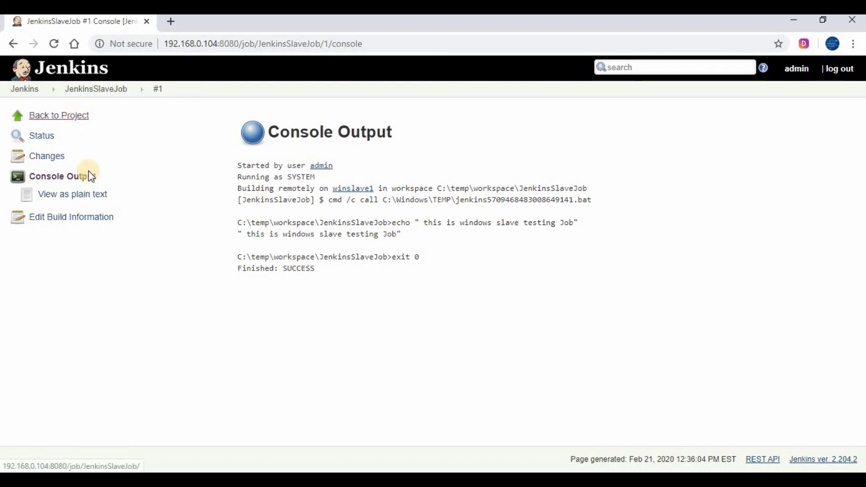
click(64, 117)
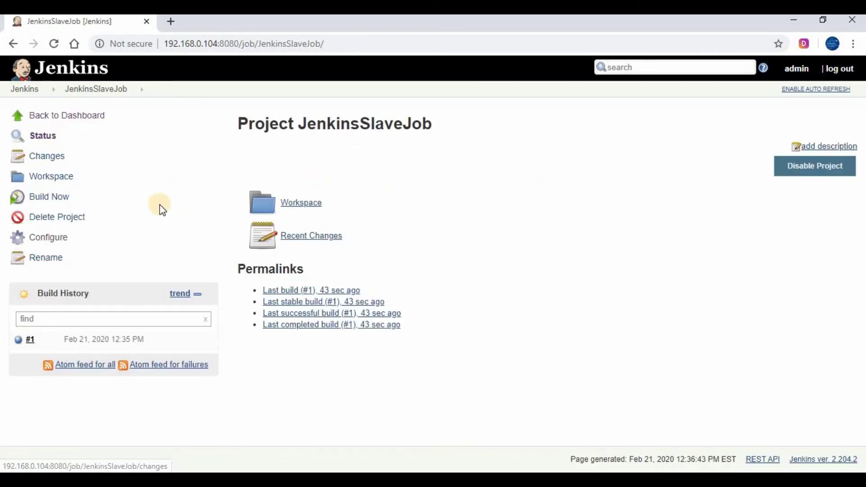
click(300, 209)
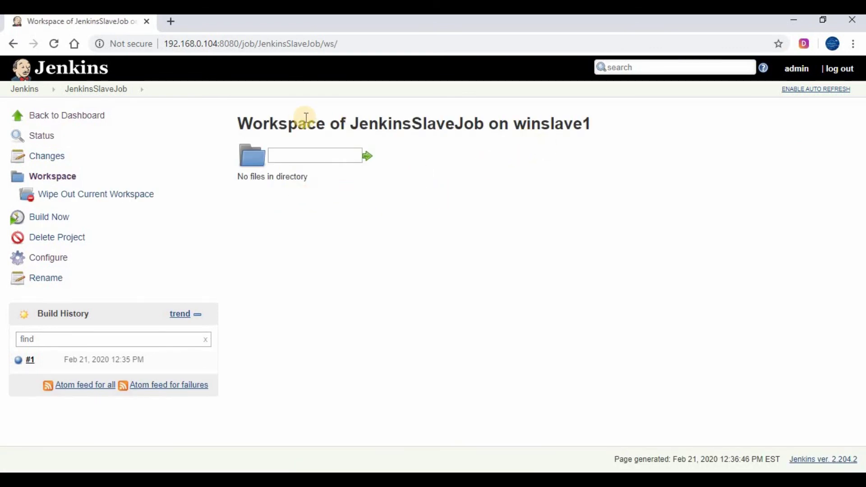
drag(599, 153, 543, 171)
click(381, 187)
Step: Go back to the Jenkins dashboard and open the configuration of JenkinsSlaveJob
click(63, 117)
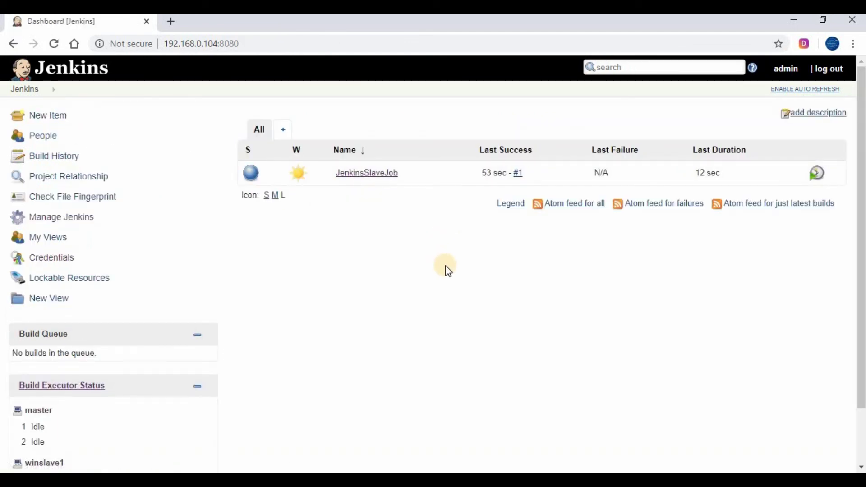
click(354, 175)
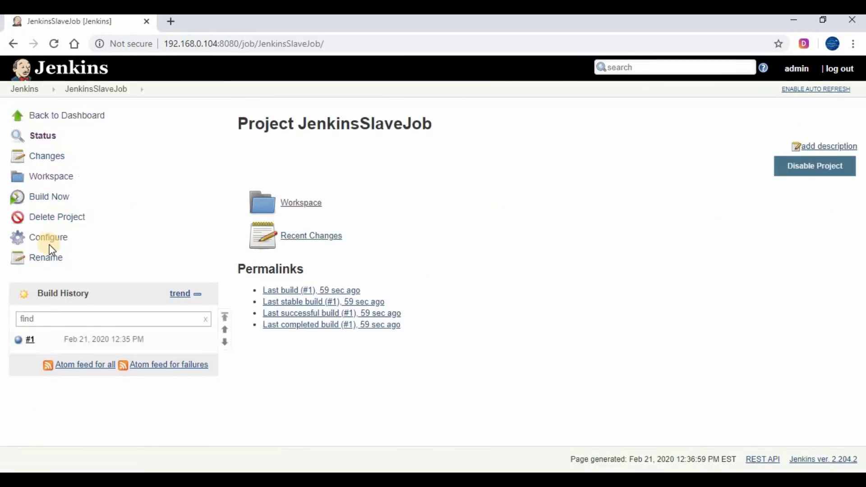
click(48, 238)
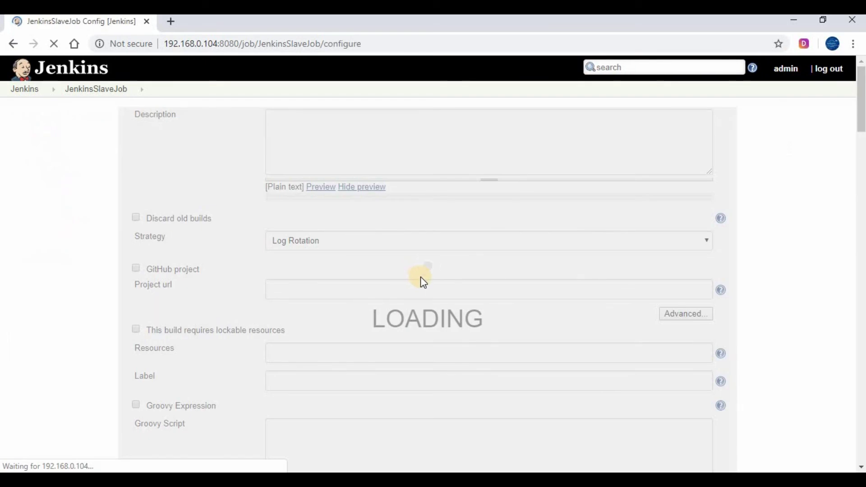
Step: Switch the job's node restriction off and on again to examine its label expression winslave1
scroll(419, 280, down, 3)
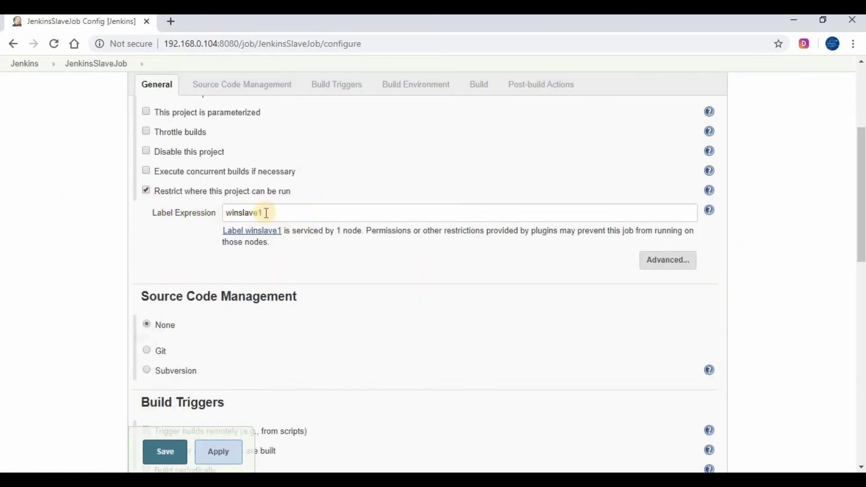
click(145, 190)
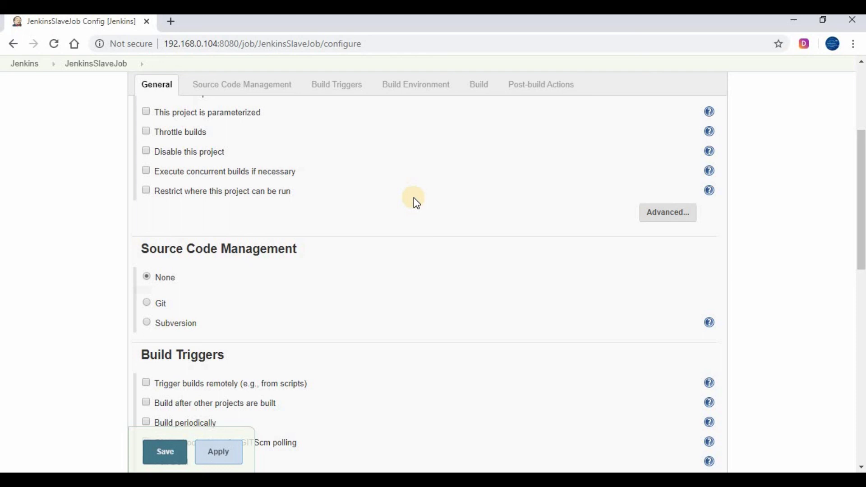
click(146, 191)
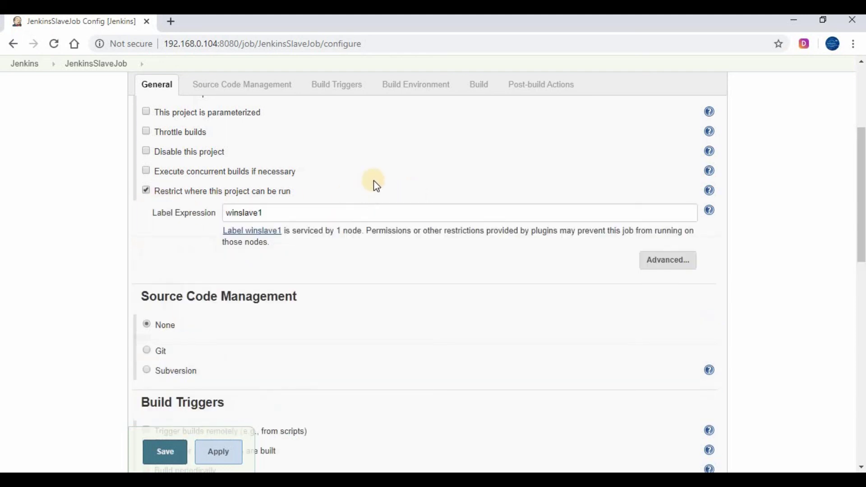
Step: Review the remaining JenkinsSlaveJob settings down to the Windows batch command, then save the configuration and return to the Jenkins dashboard
scroll(378, 179, down, 4)
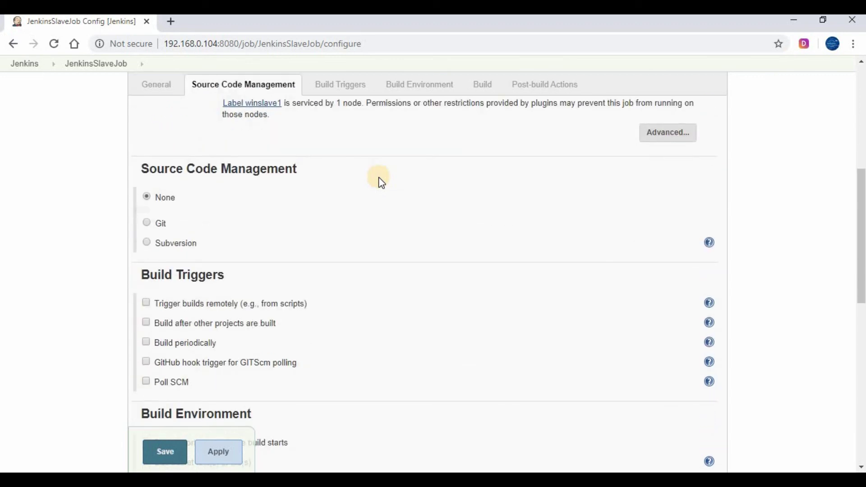
scroll(382, 183, down, 5)
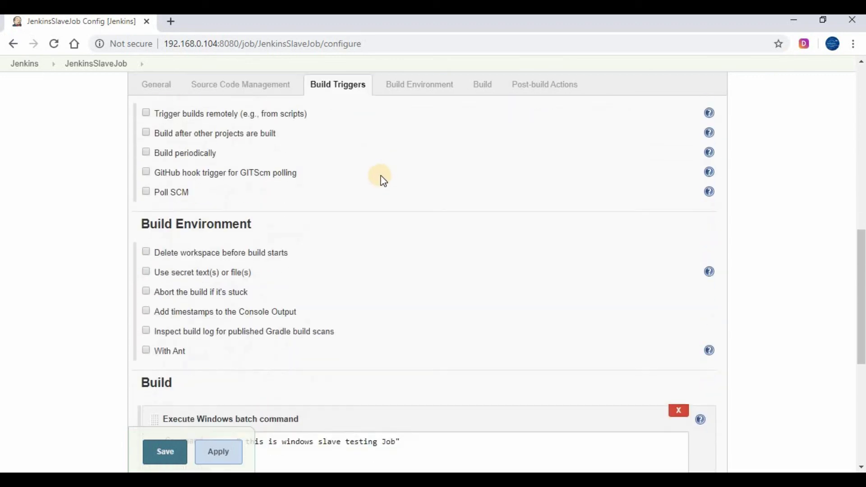
scroll(382, 180, down, 1)
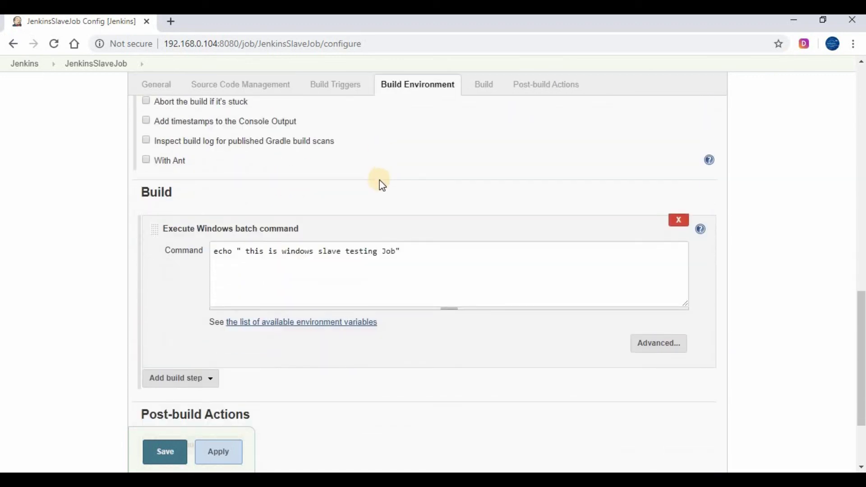
scroll(382, 183, down, 2)
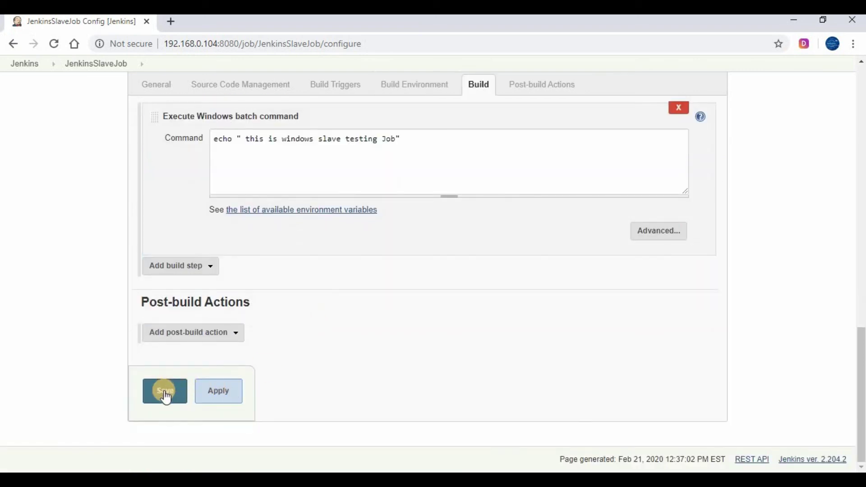
scroll(344, 299, up, 4)
click(212, 450)
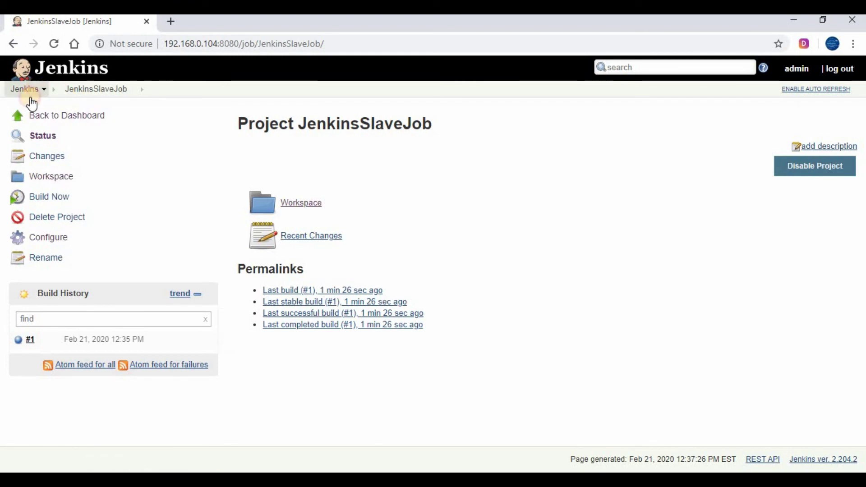
click(31, 99)
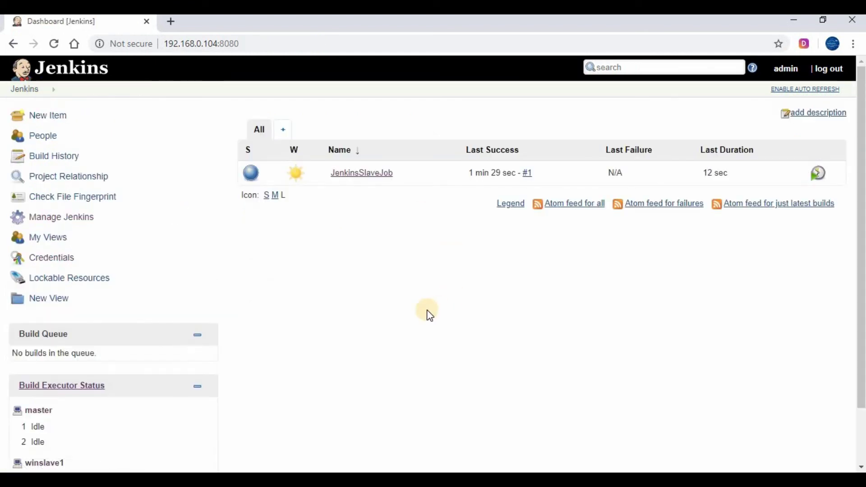